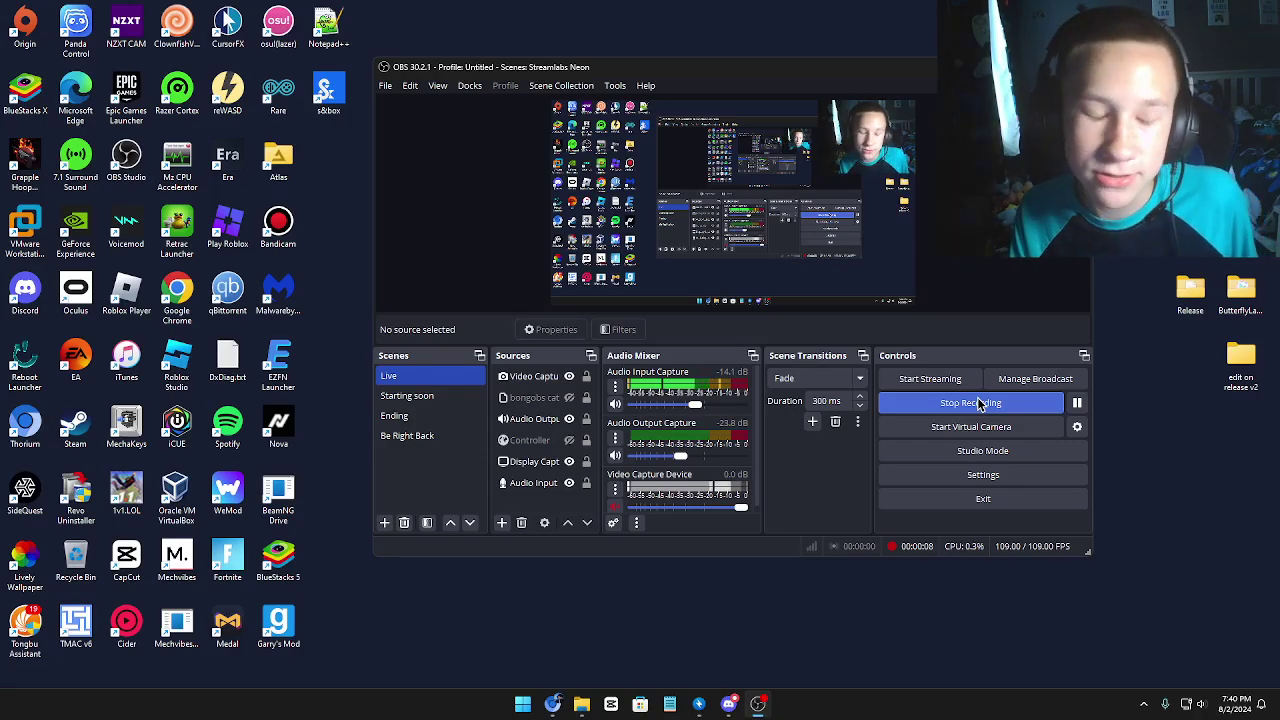
# Switch to the Thorium browser, open a blank new tab and close the custom cursor forum page.
pyautogui.click(550, 706)
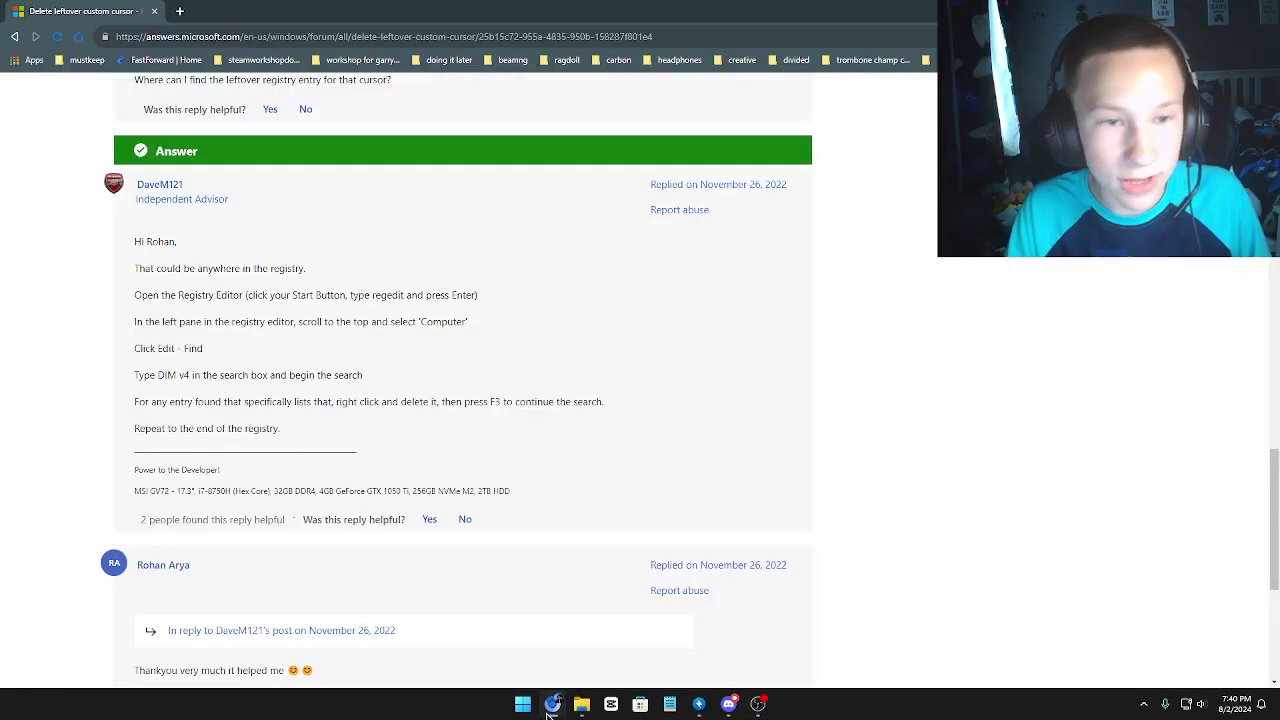
pyautogui.click(180, 11)
pyautogui.click(154, 11)
pyautogui.write('mac')
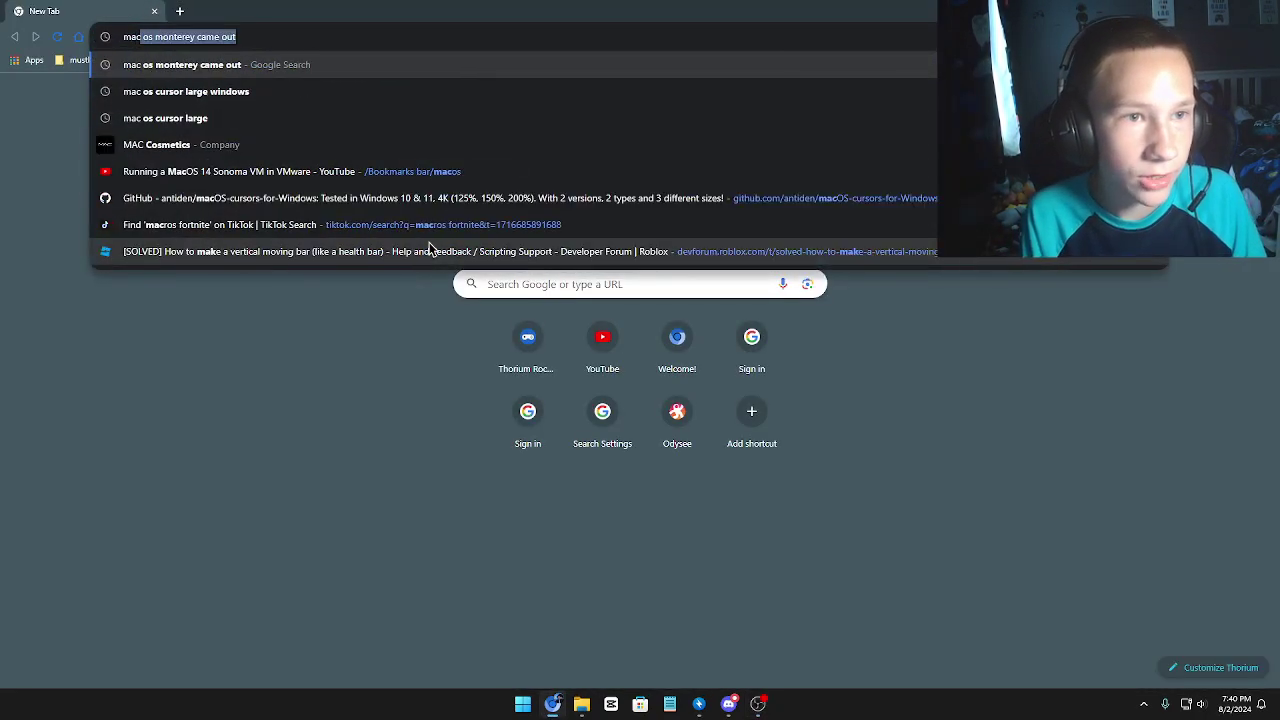
pyautogui.press('BackSpace')
pyautogui.press('BackSpace')
pyautogui.press('BackSpace')
pyautogui.press('BackSpace')
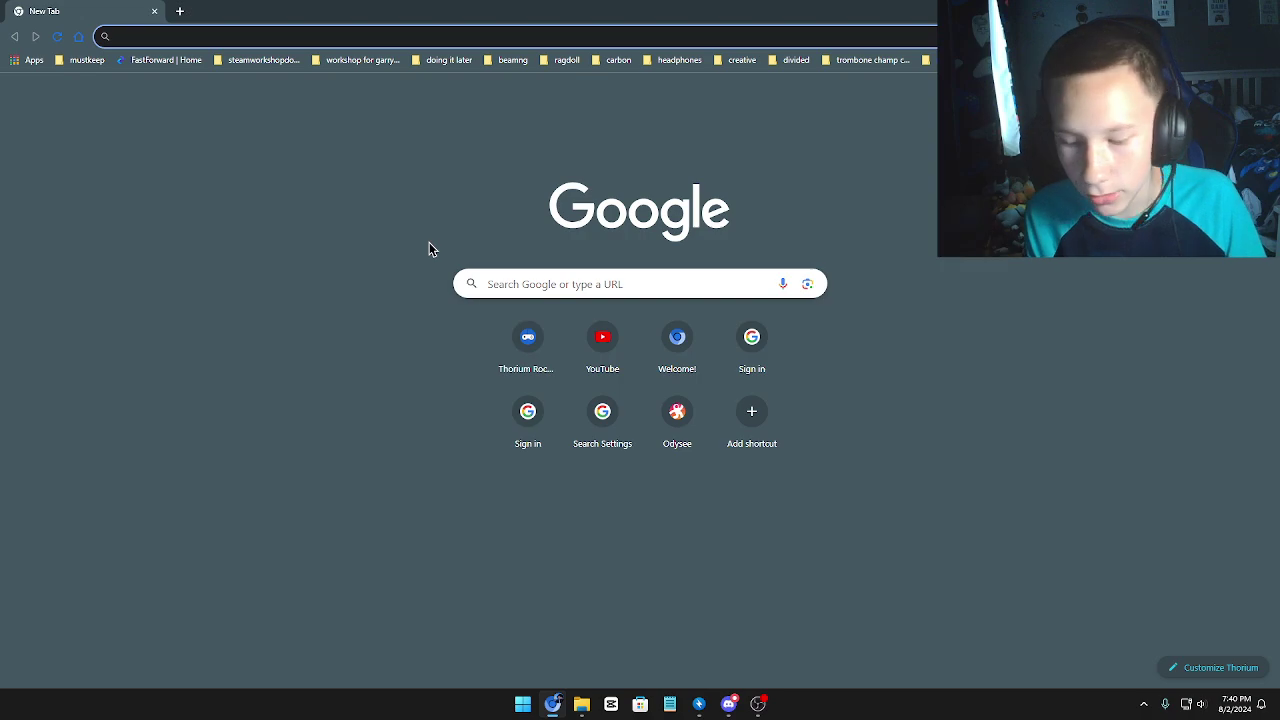
# Search the web for "breeze snow cursor".
pyautogui.write('breez')
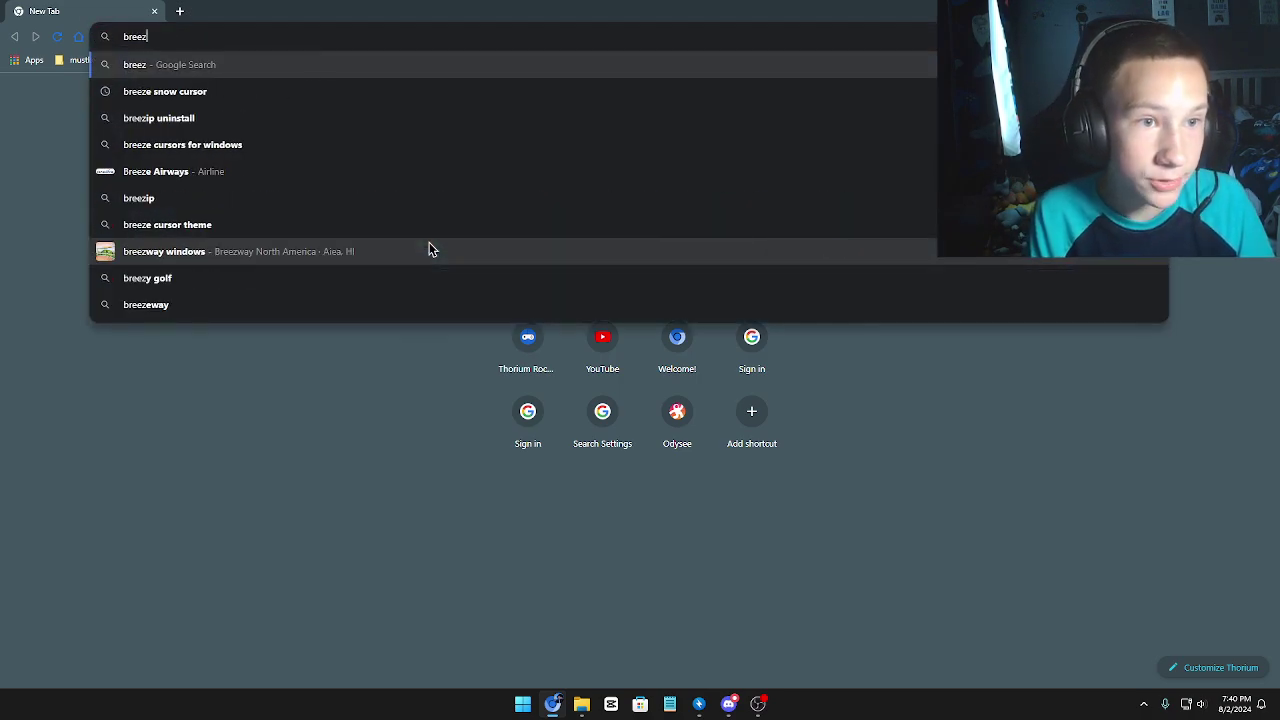
pyautogui.write('e snow curspo')
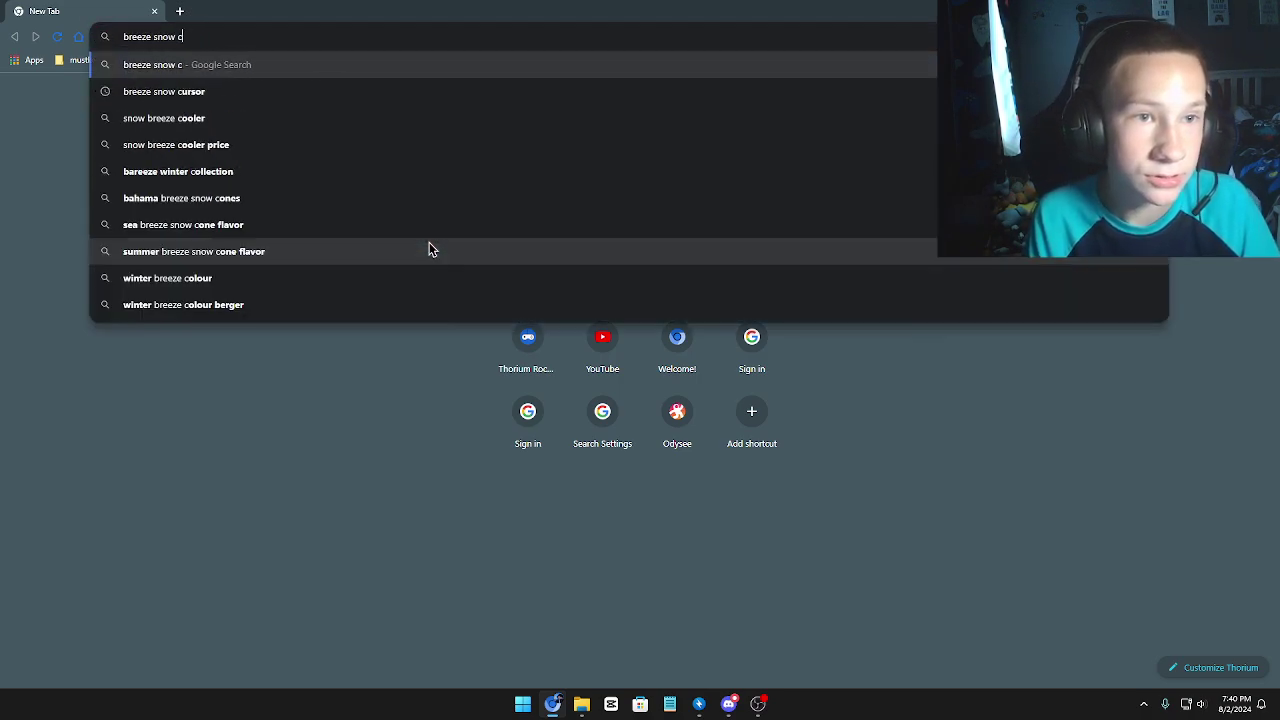
pyautogui.press('BackSpace')
pyautogui.press('BackSpace')
pyautogui.write('or')
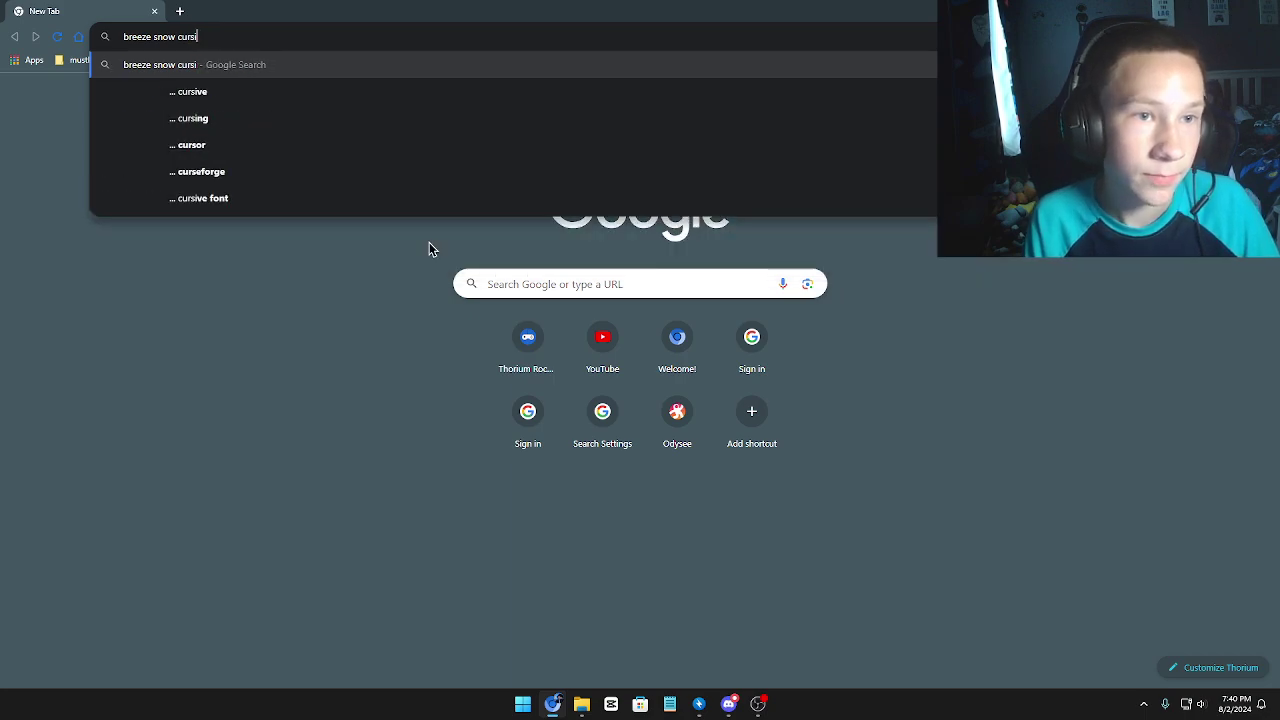
pyautogui.press('Return')
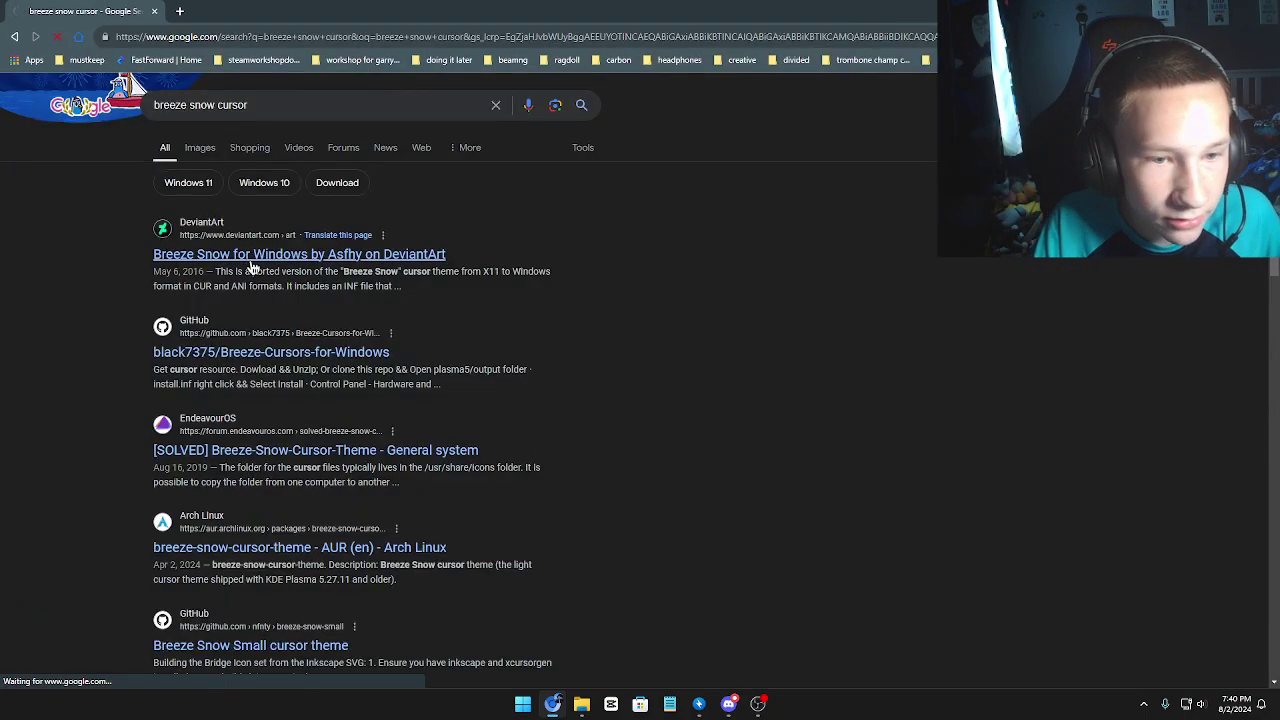
# Try the DeviantArt result for Breeze Snow, and open the black7375/Breeze-Cursors-for-Windows repository on GitHub instead.
pyautogui.click(297, 255)
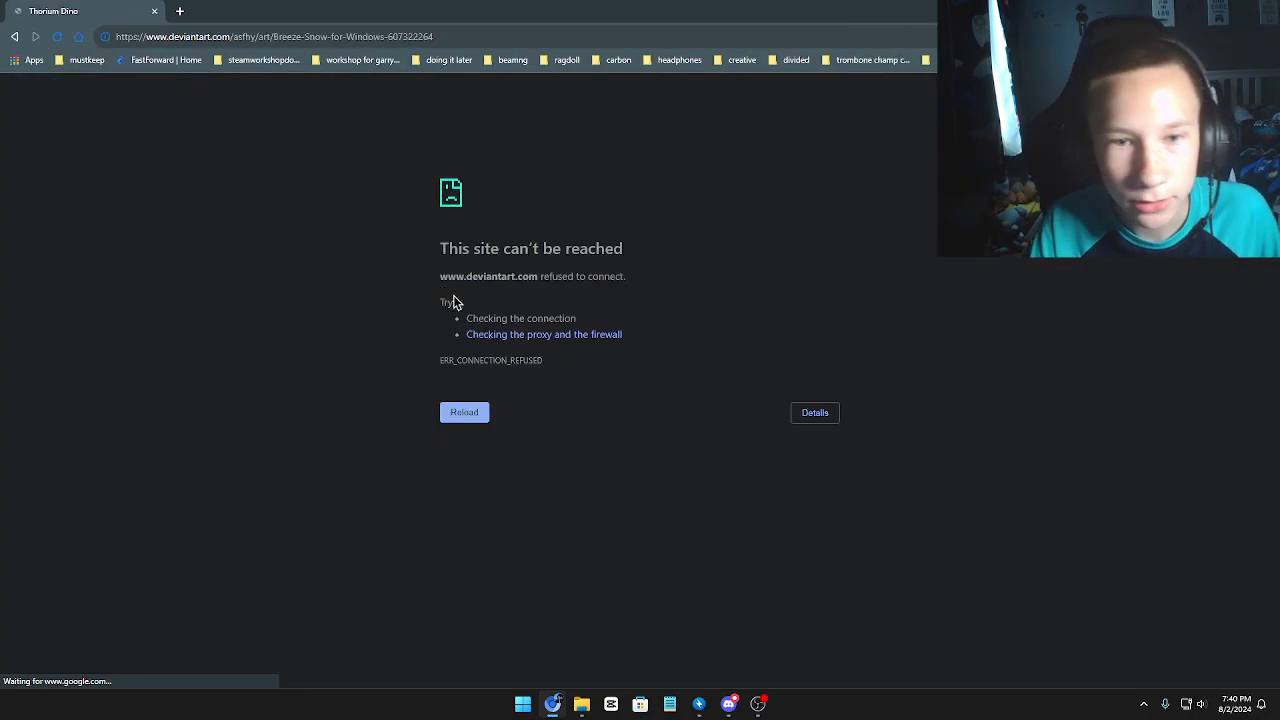
pyautogui.click(14, 36)
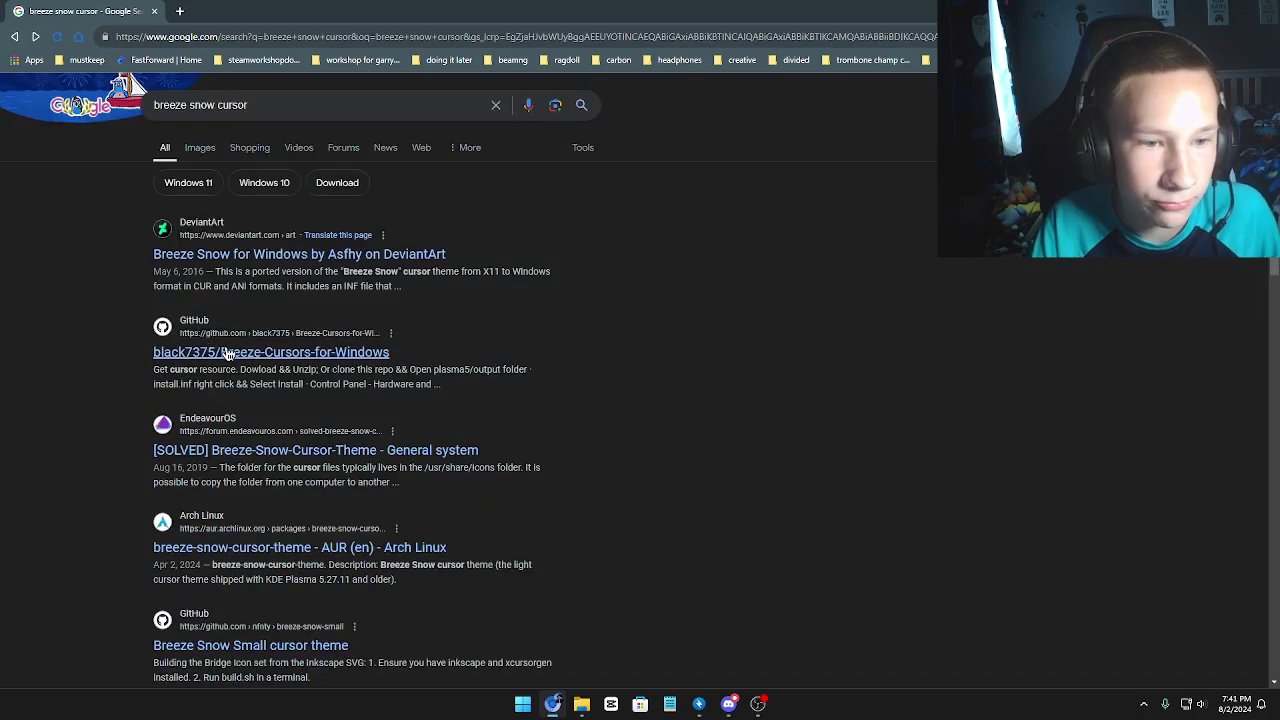
pyautogui.click(228, 354)
# Download plasma6.zip from the repository's v1.0.0 release into the Downloads folder.
pyautogui.scroll(-5, 716, 432)
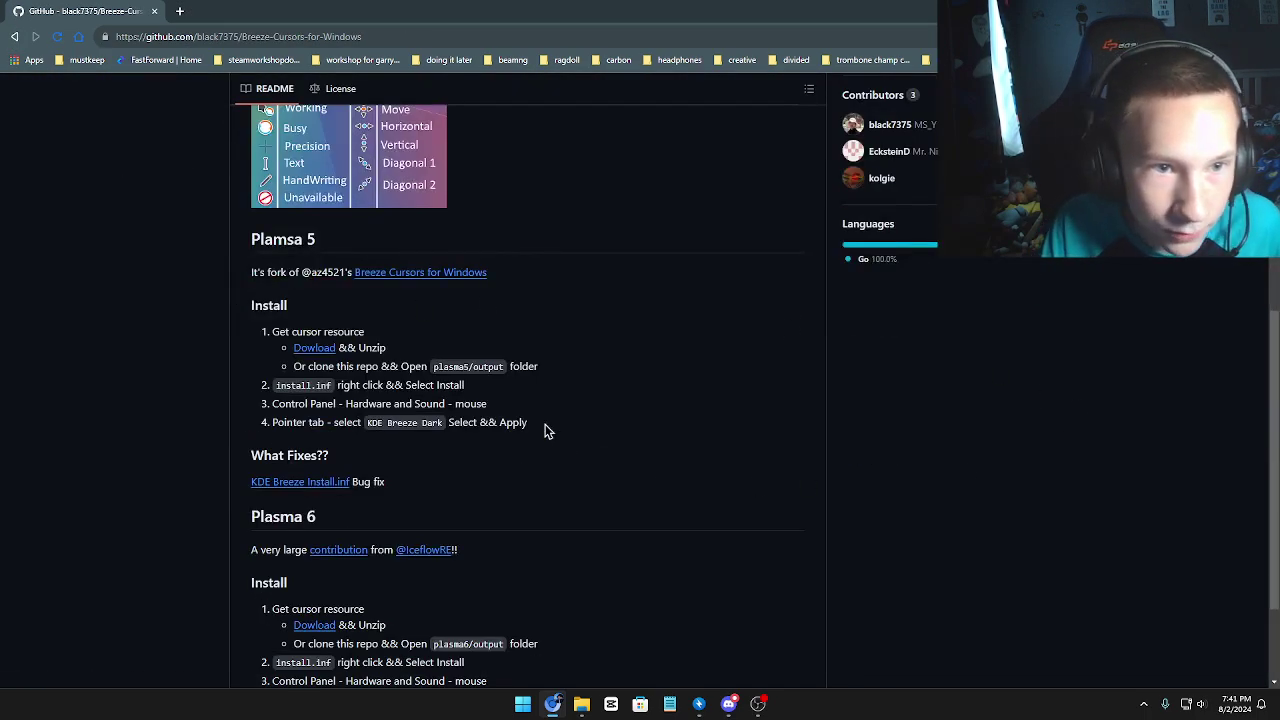
pyautogui.scroll(1, 543, 429)
pyautogui.scroll(-2, 657, 403)
pyautogui.scroll(3, 800, 340)
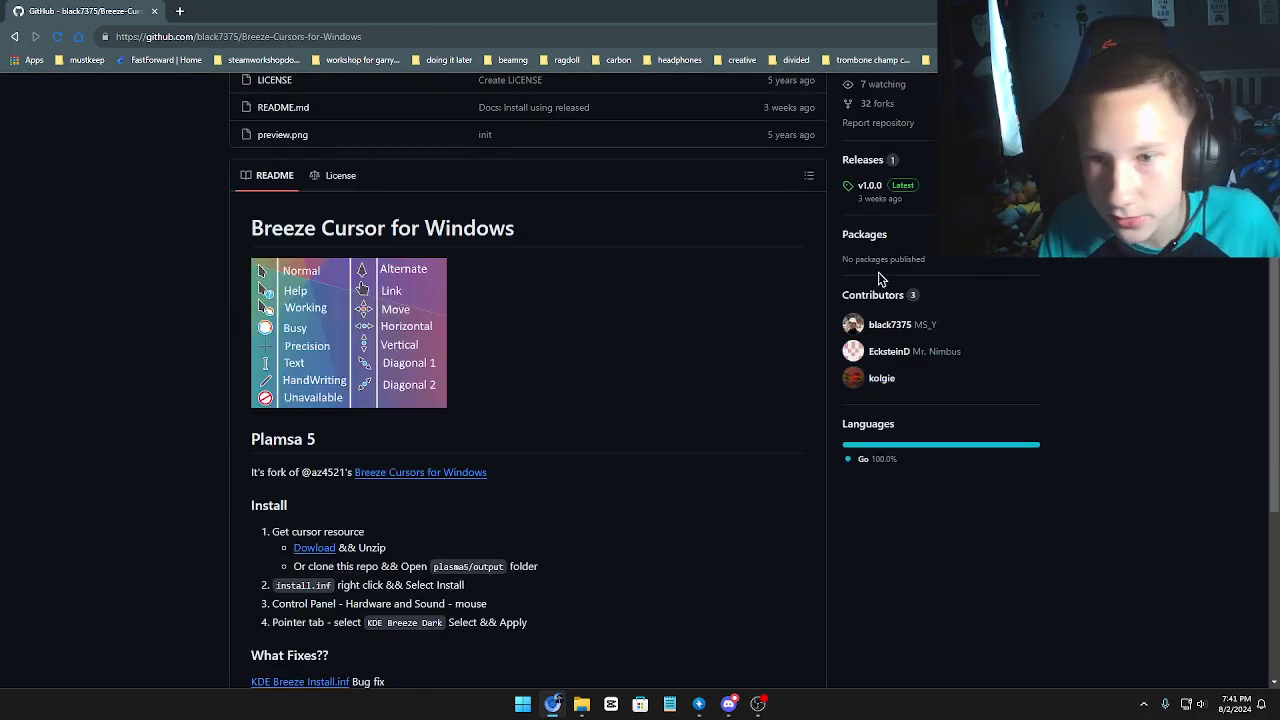
pyautogui.click(850, 232)
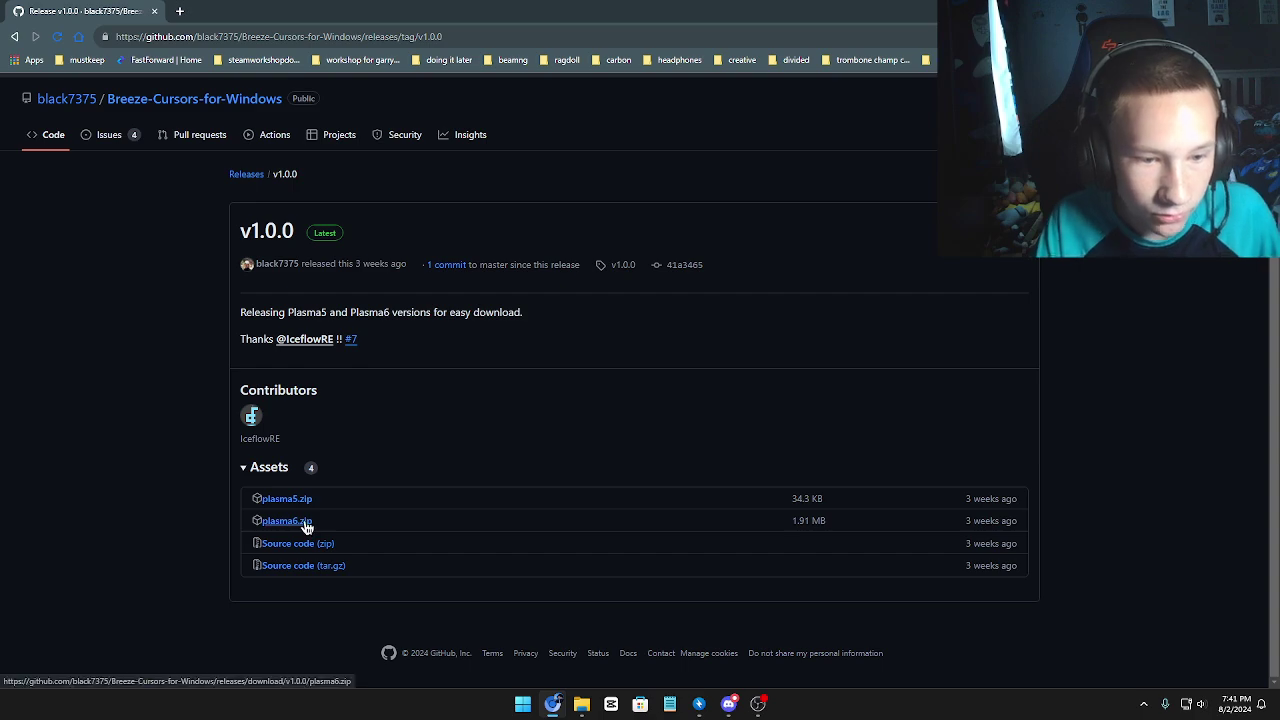
pyautogui.click(303, 522)
pyautogui.click(75, 172)
pyautogui.click(61, 152)
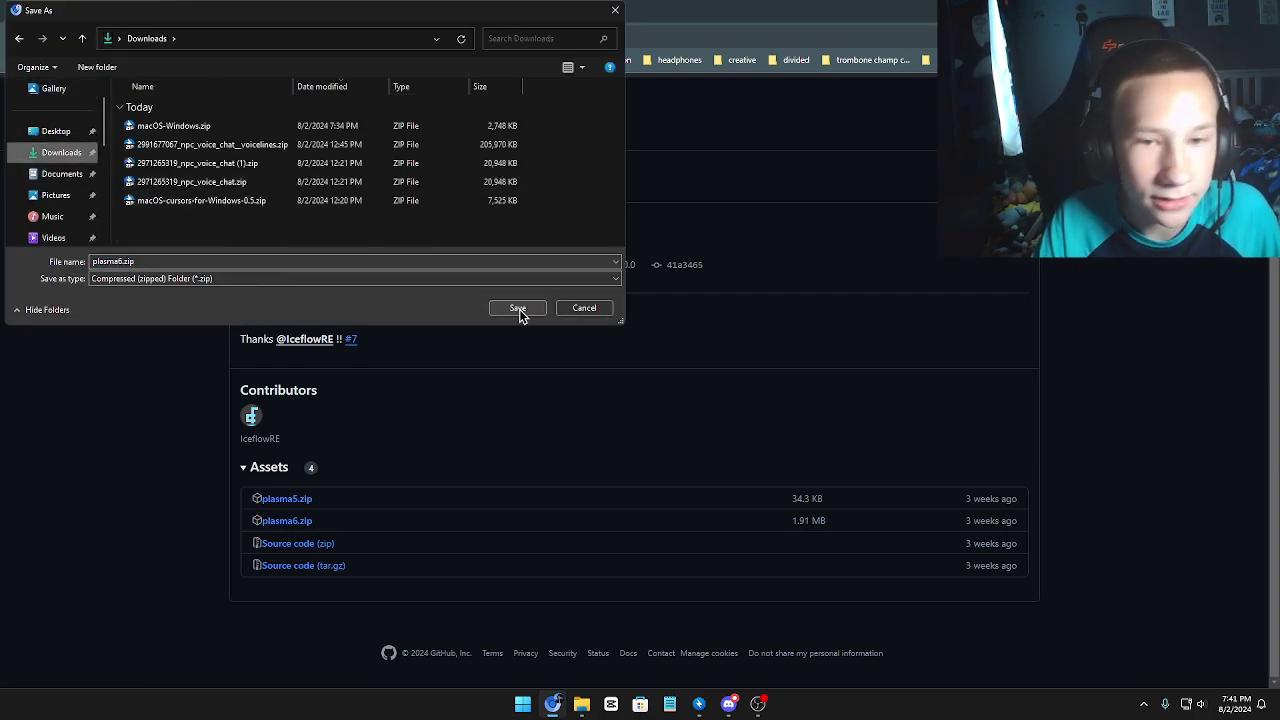
pyautogui.click(517, 308)
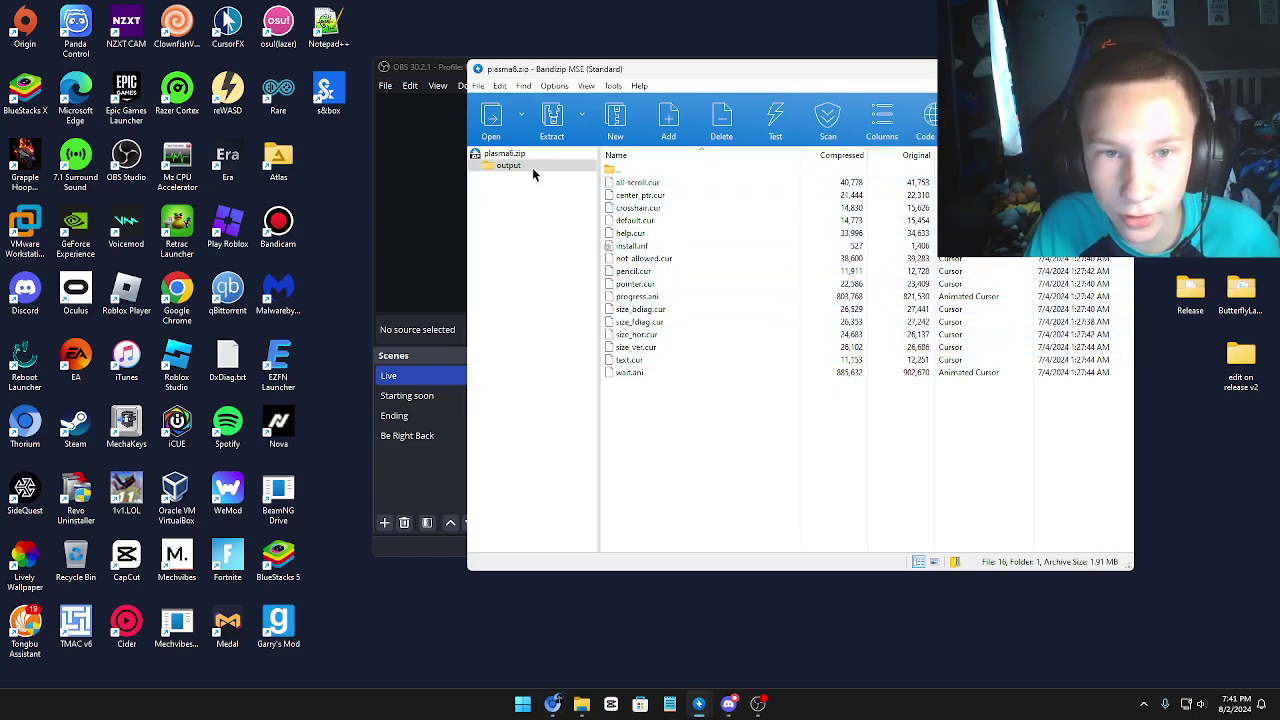
# Extract the output folder from plasma6.zip to the desktop and open the extracted folder.
pyautogui.moveTo(508, 165); pyautogui.dragTo(1190, 357)
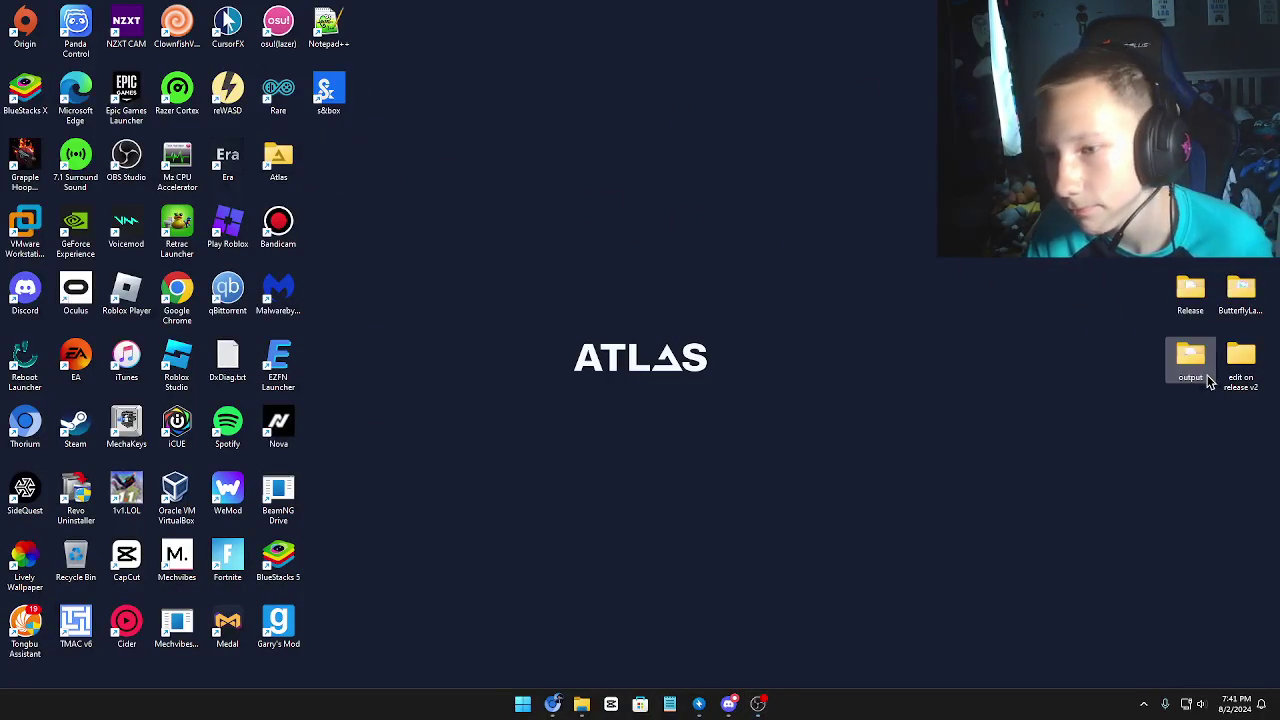
pyautogui.doubleClick(1188, 352)
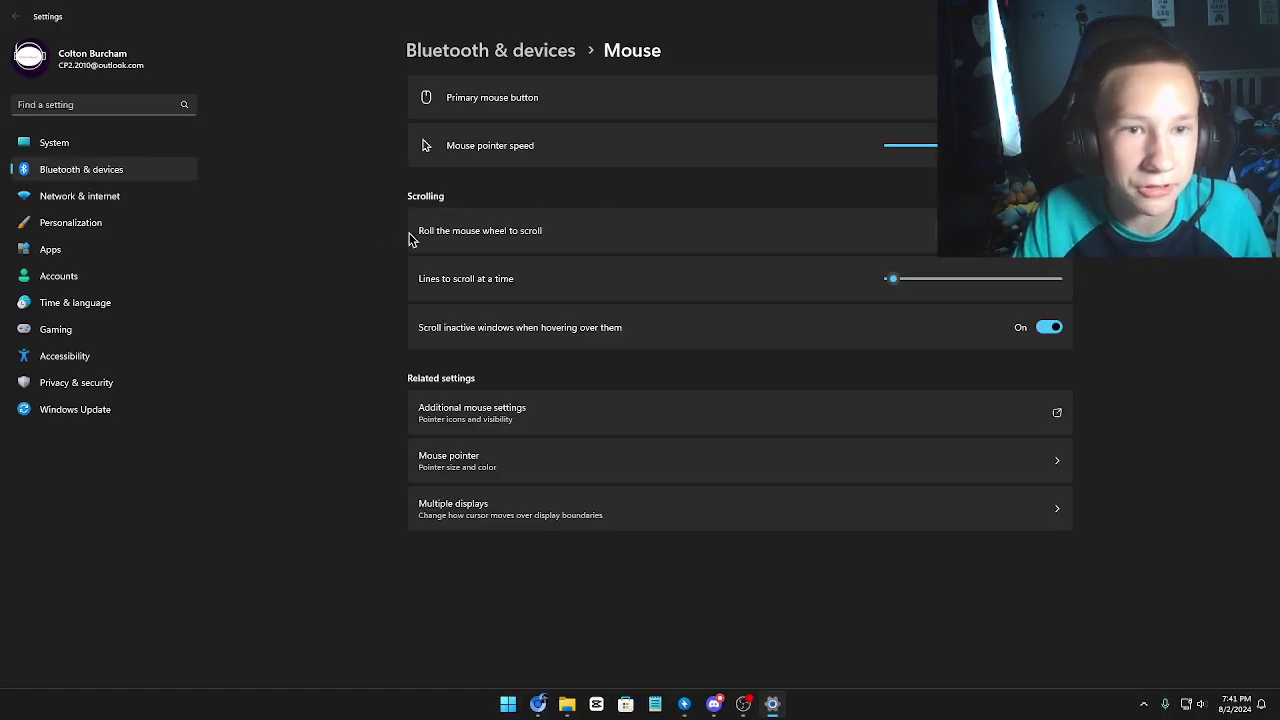
# Apply the Breeze 6.1 pointer scheme in the additional mouse settings.
pyautogui.click(517, 409)
pyautogui.click(197, 171)
pyautogui.click(245, 208)
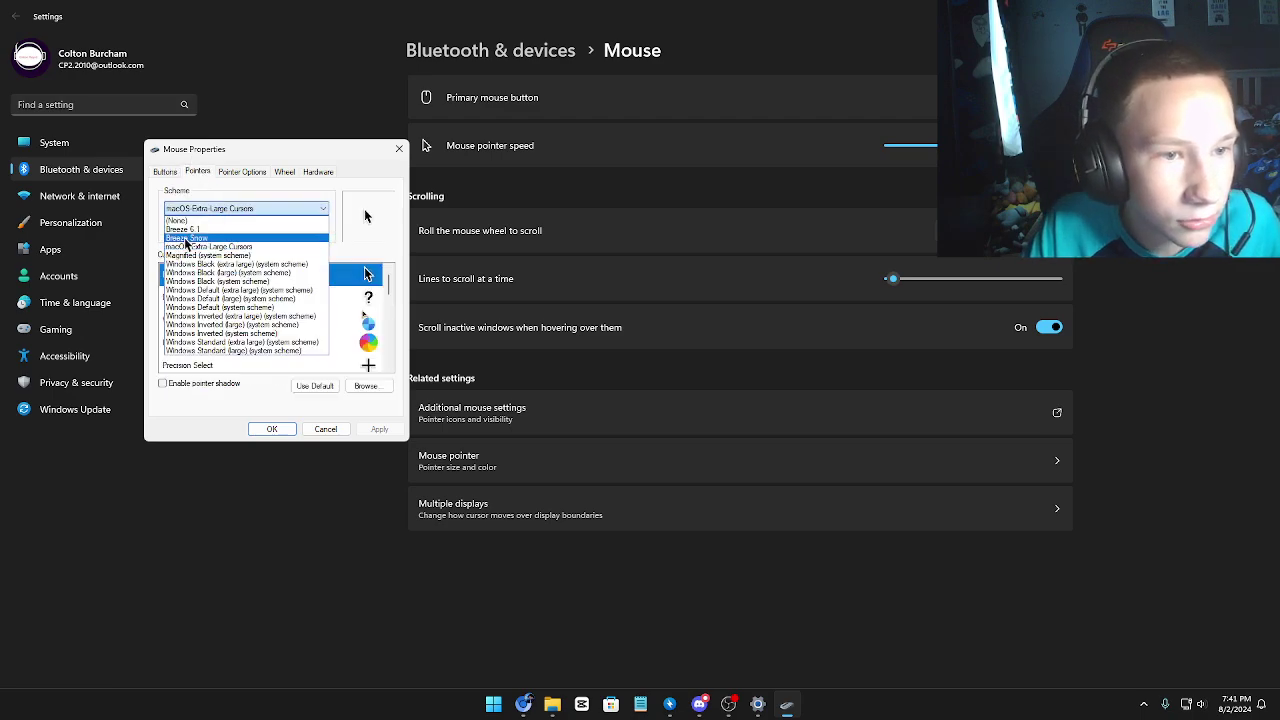
pyautogui.click(222, 249)
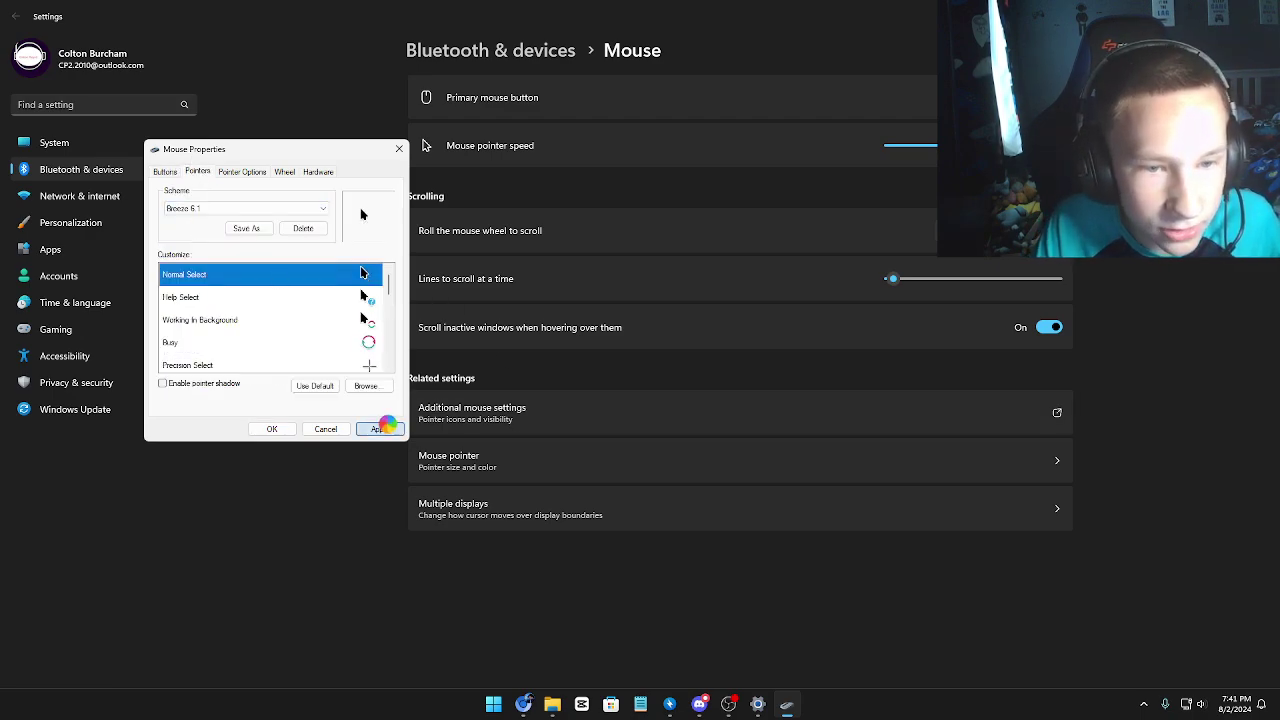
pyautogui.click(379, 428)
pyautogui.click(700, 398)
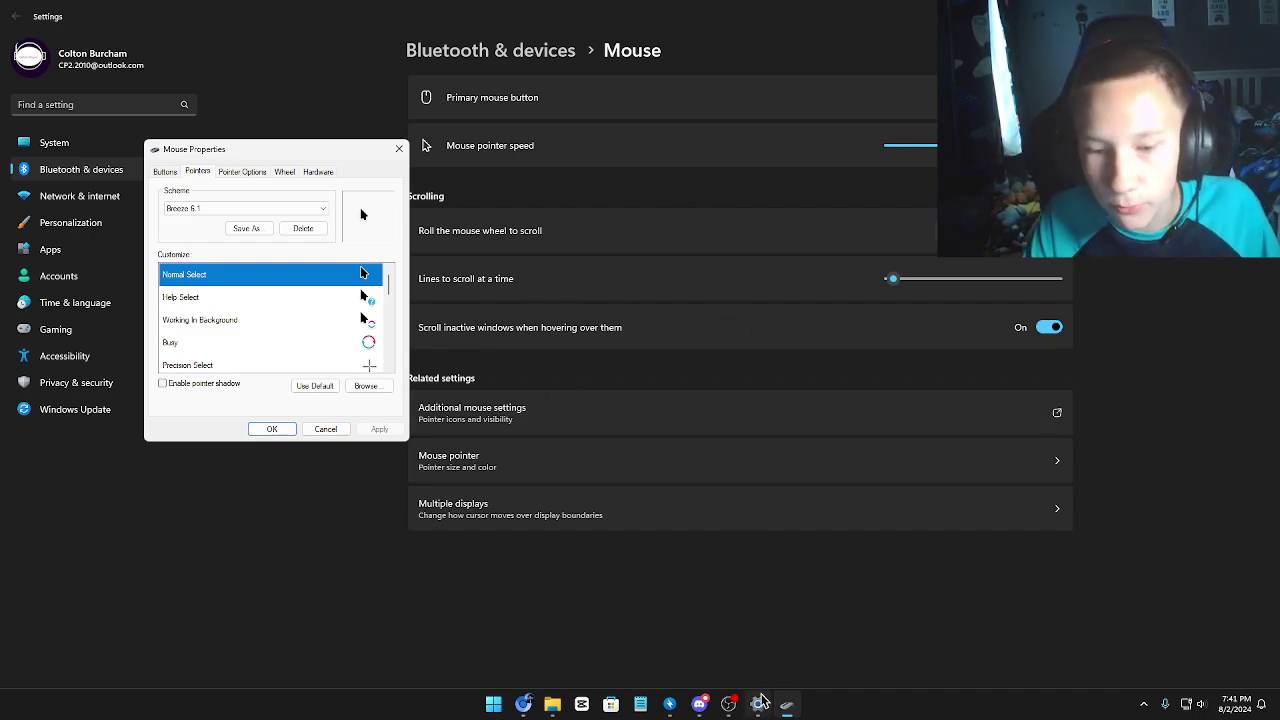
pyautogui.moveTo(757, 704)
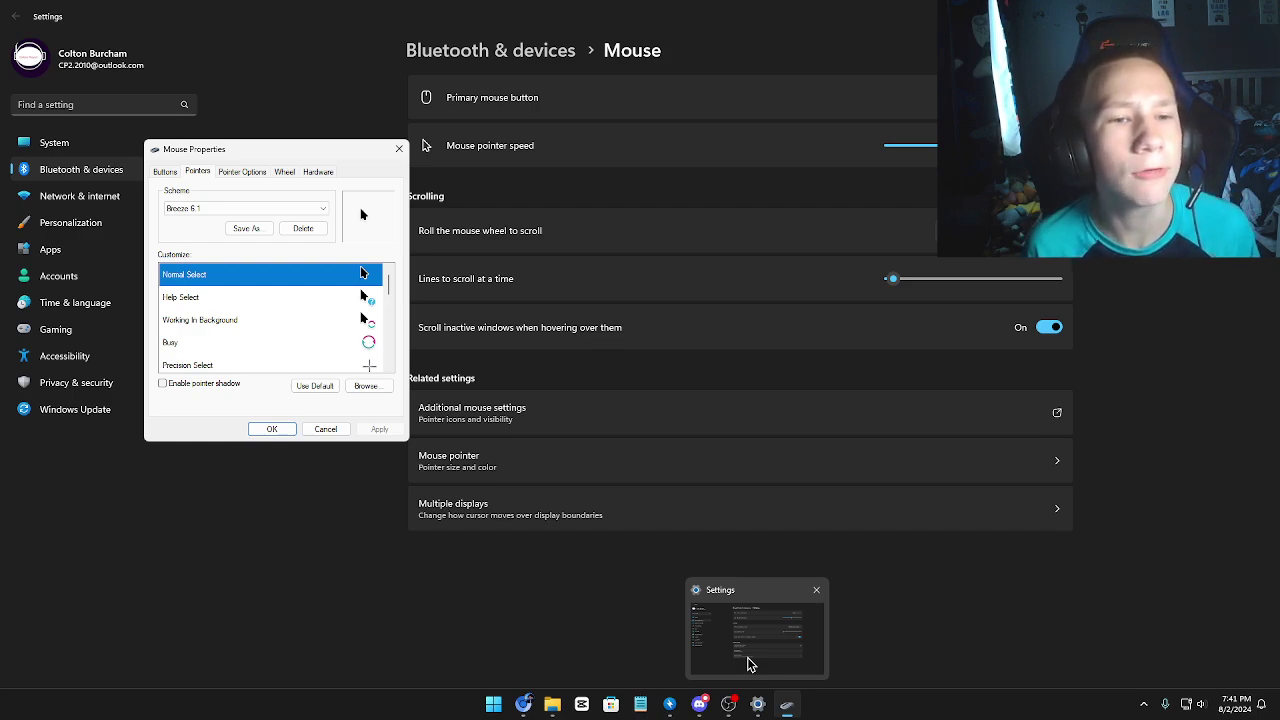
pyautogui.click(300, 228)
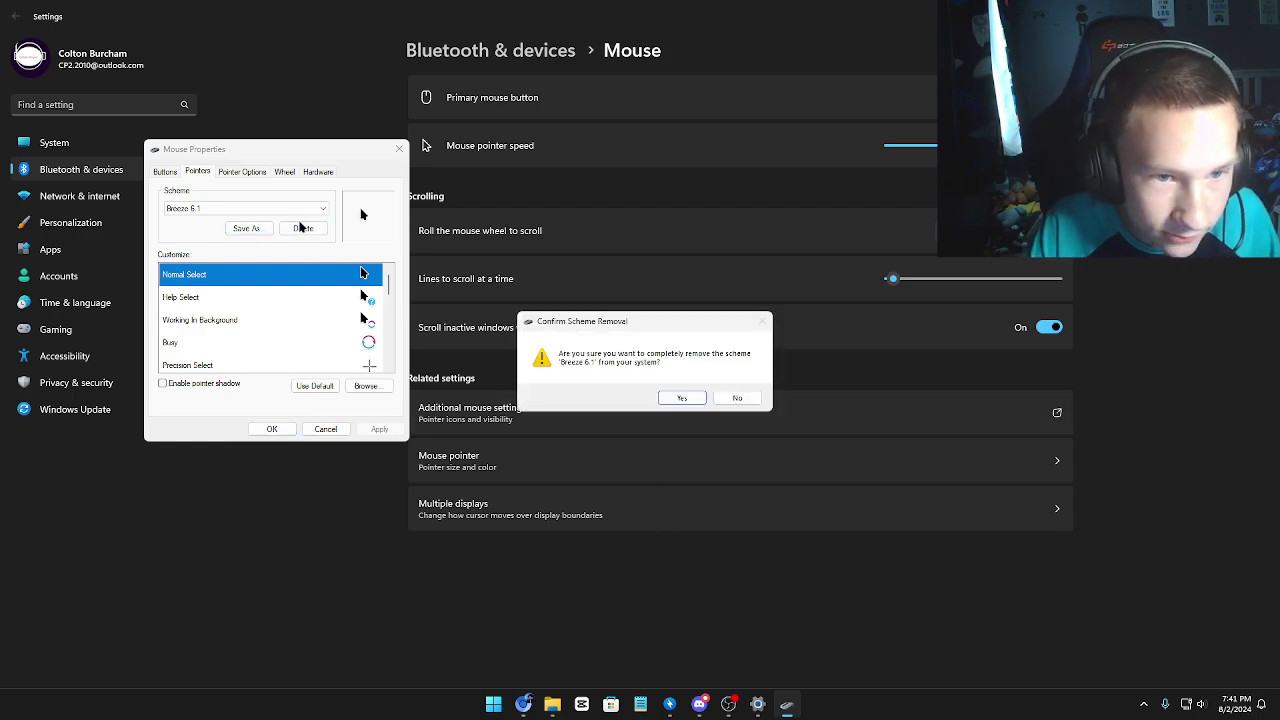
pyautogui.click(748, 398)
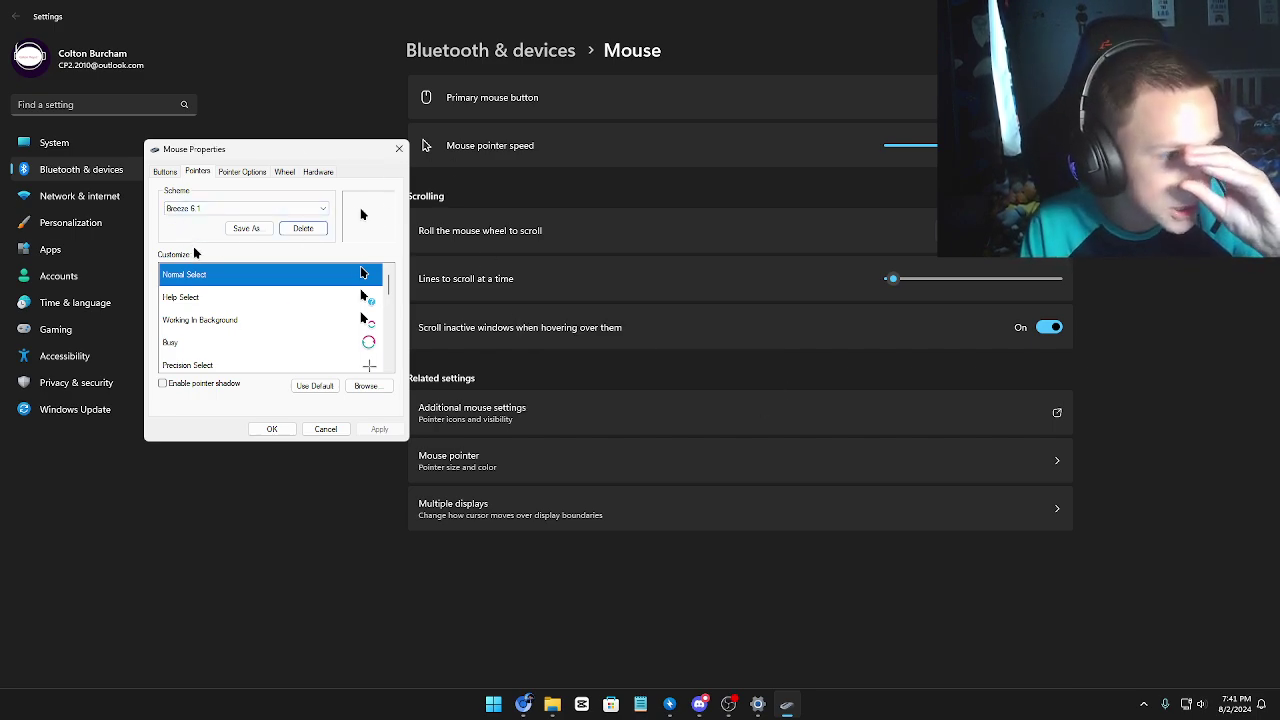
pyautogui.click(335, 429)
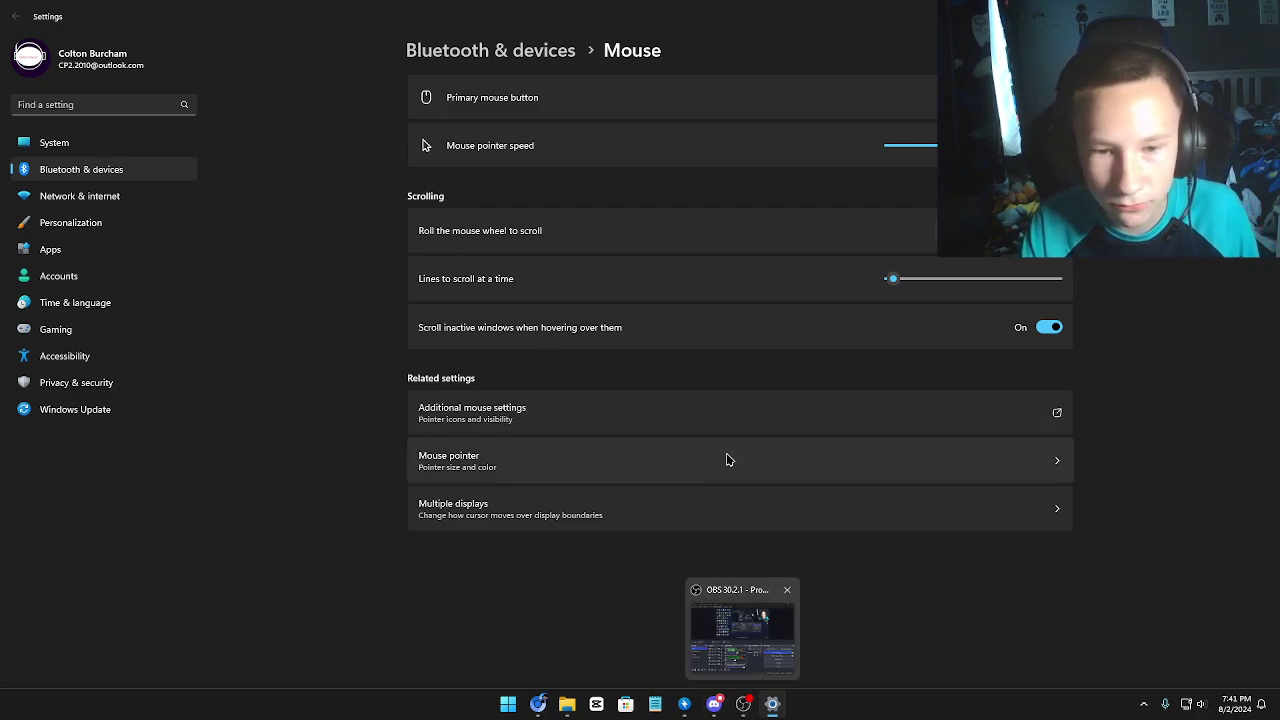
# Apply the macOS-Extra-Large Cursors pointer scheme in Mouse Properties and close the mouse settings.
pyautogui.click(602, 428)
pyautogui.click(215, 189)
pyautogui.click(262, 226)
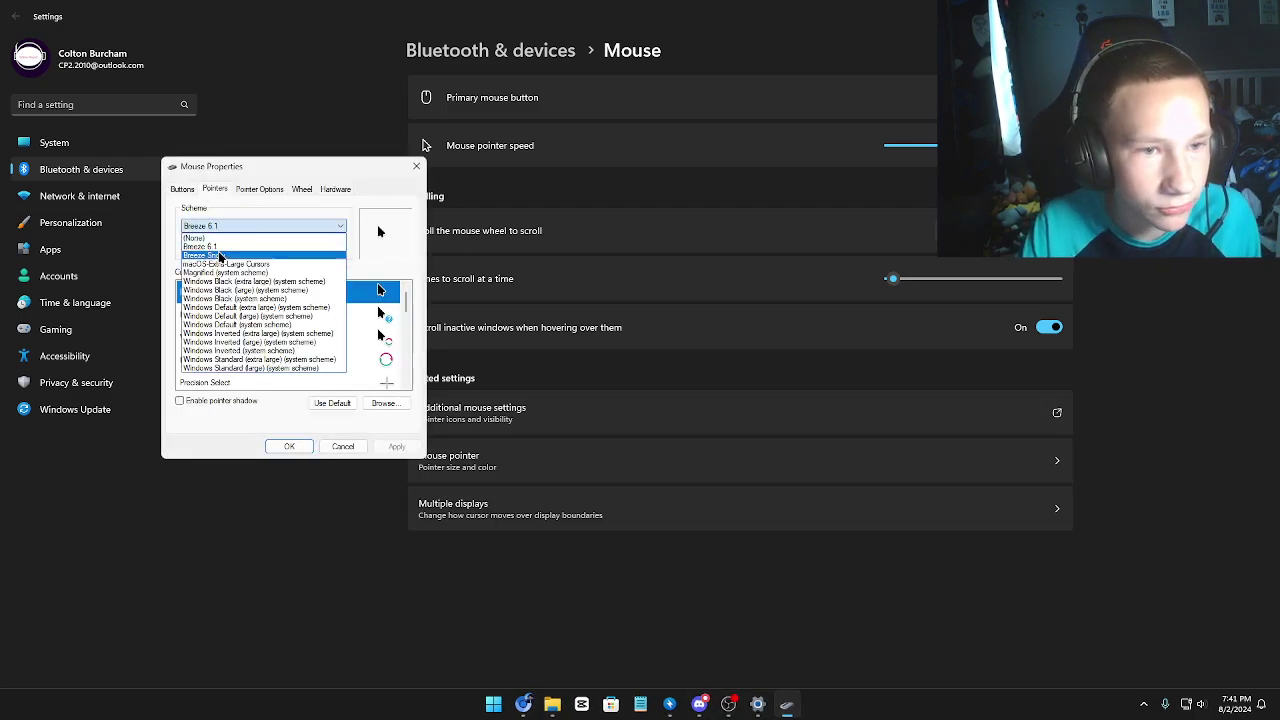
pyautogui.click(240, 268)
pyautogui.click(397, 447)
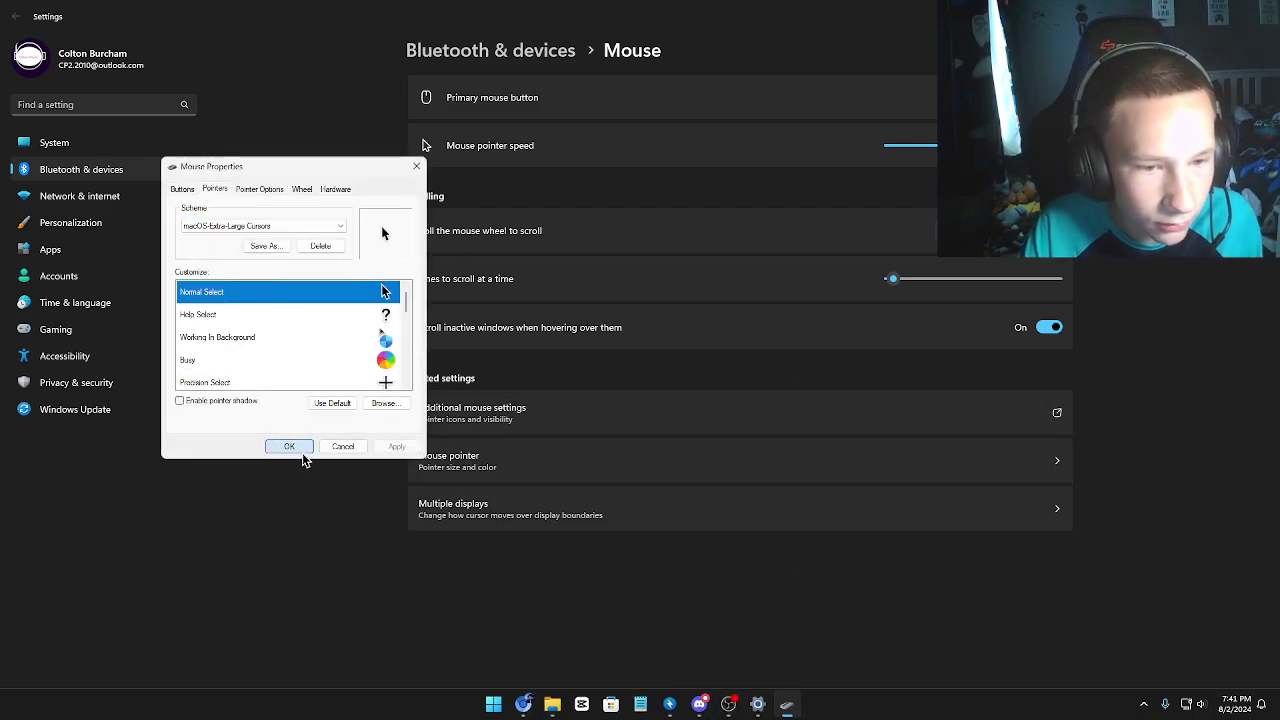
pyautogui.click(298, 447)
pyautogui.hotkey('alt', 'F4')
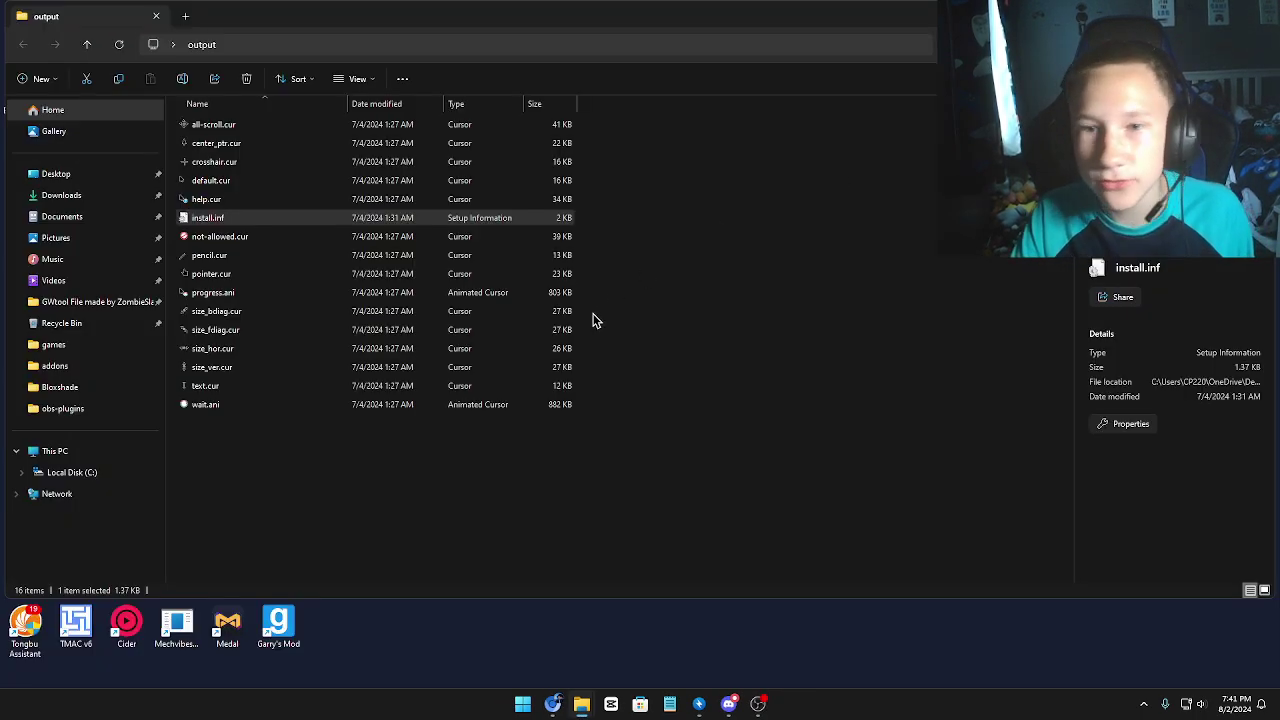
# Open the Registry Editor, restore its window from full screen and widen it over the desktop.
pyautogui.press('super')
pyautogui.write('re')
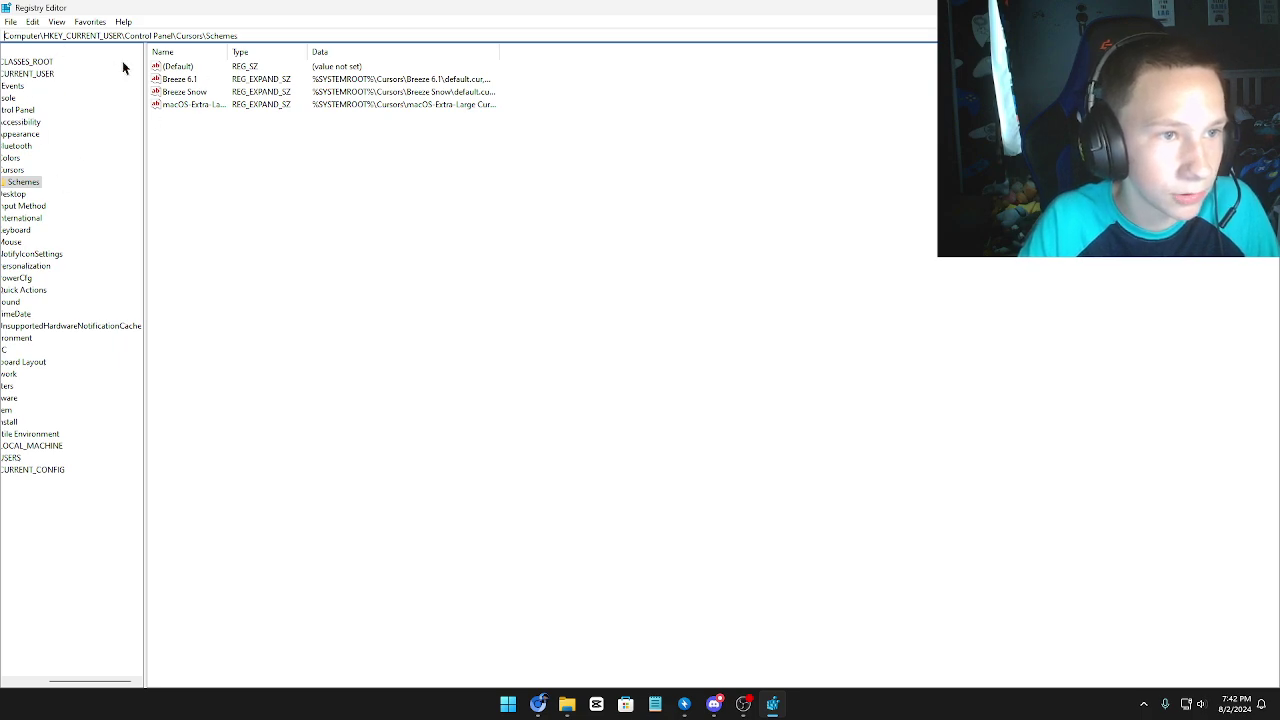
pyautogui.doubleClick(760, 10)
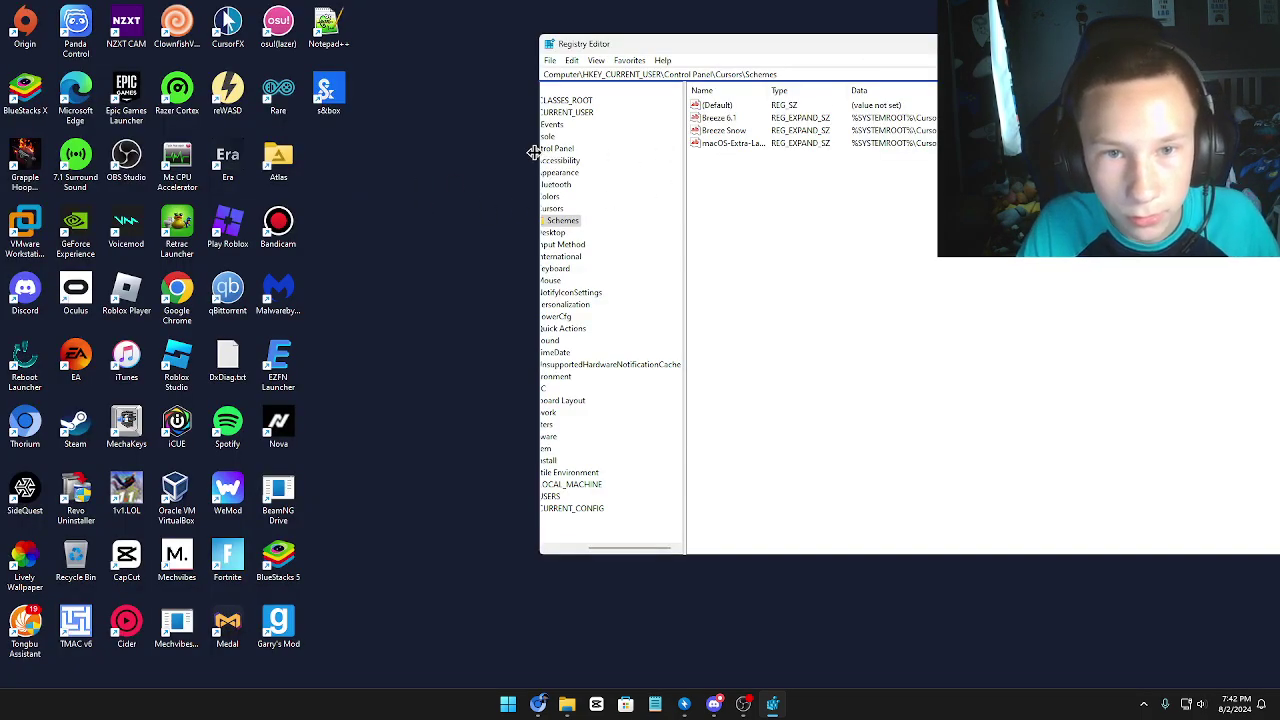
pyautogui.click(548, 148)
pyautogui.moveTo(535, 152); pyautogui.dragTo(450, 128)
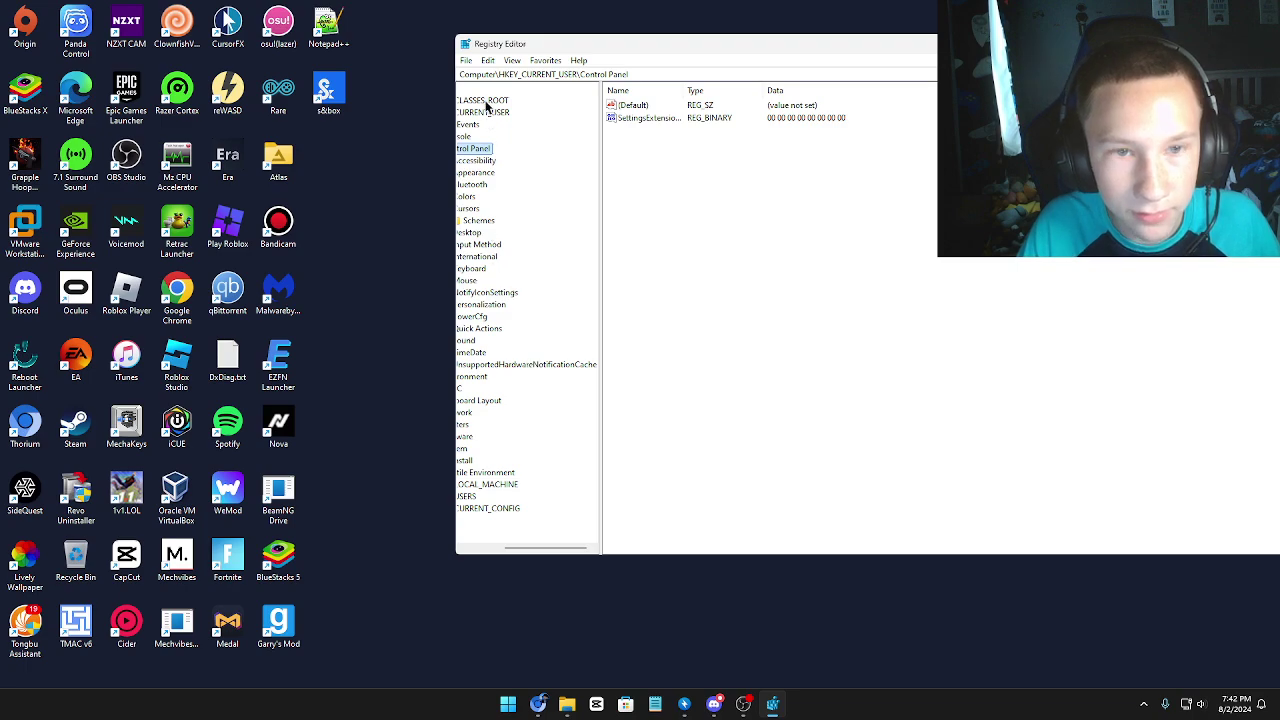
# Select the Computer root of the registry tree and open the Find dialog.
pyautogui.click(483, 101)
pyautogui.click(459, 90)
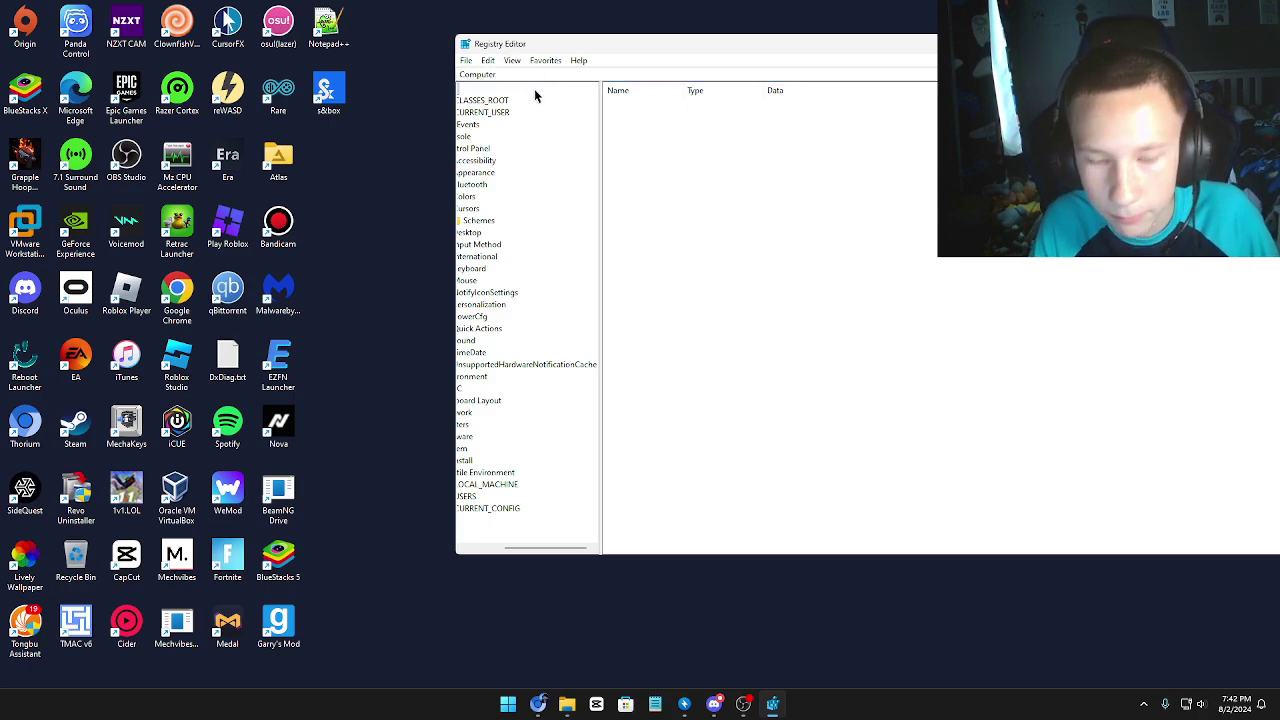
pyautogui.click(488, 62)
pyautogui.click(555, 177)
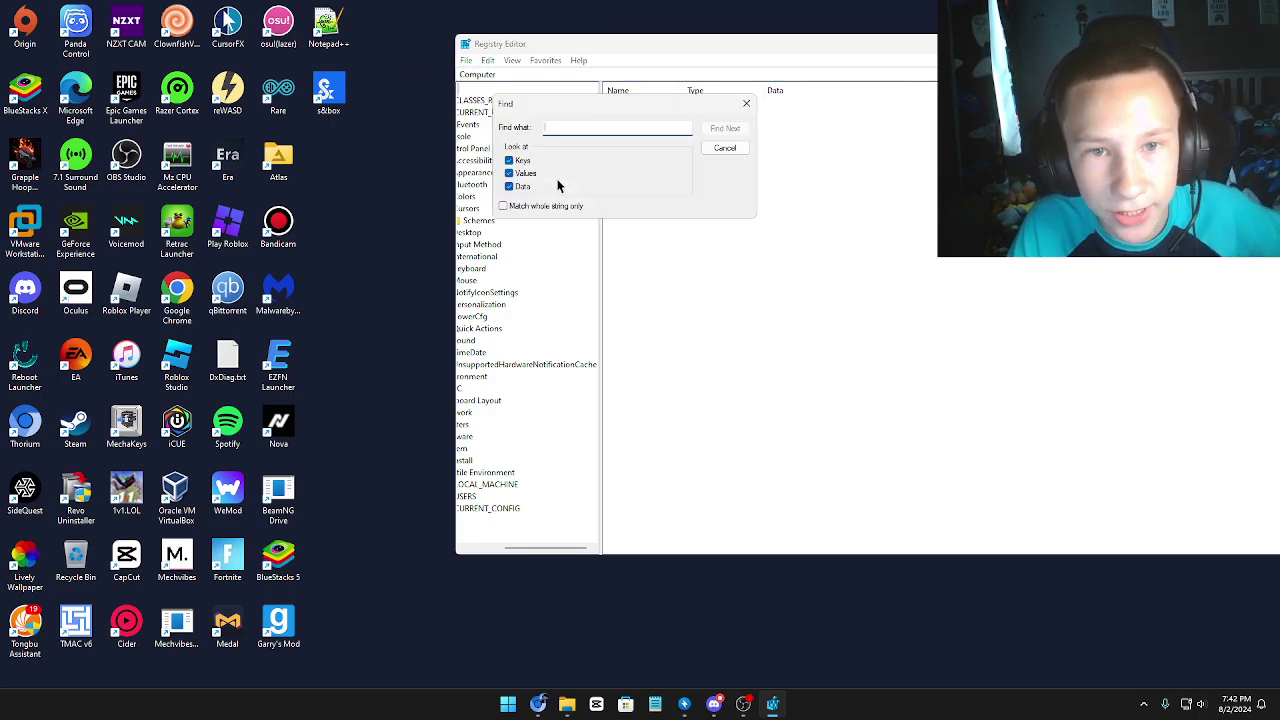
pyautogui.click(714, 704)
pyautogui.click(714, 704)
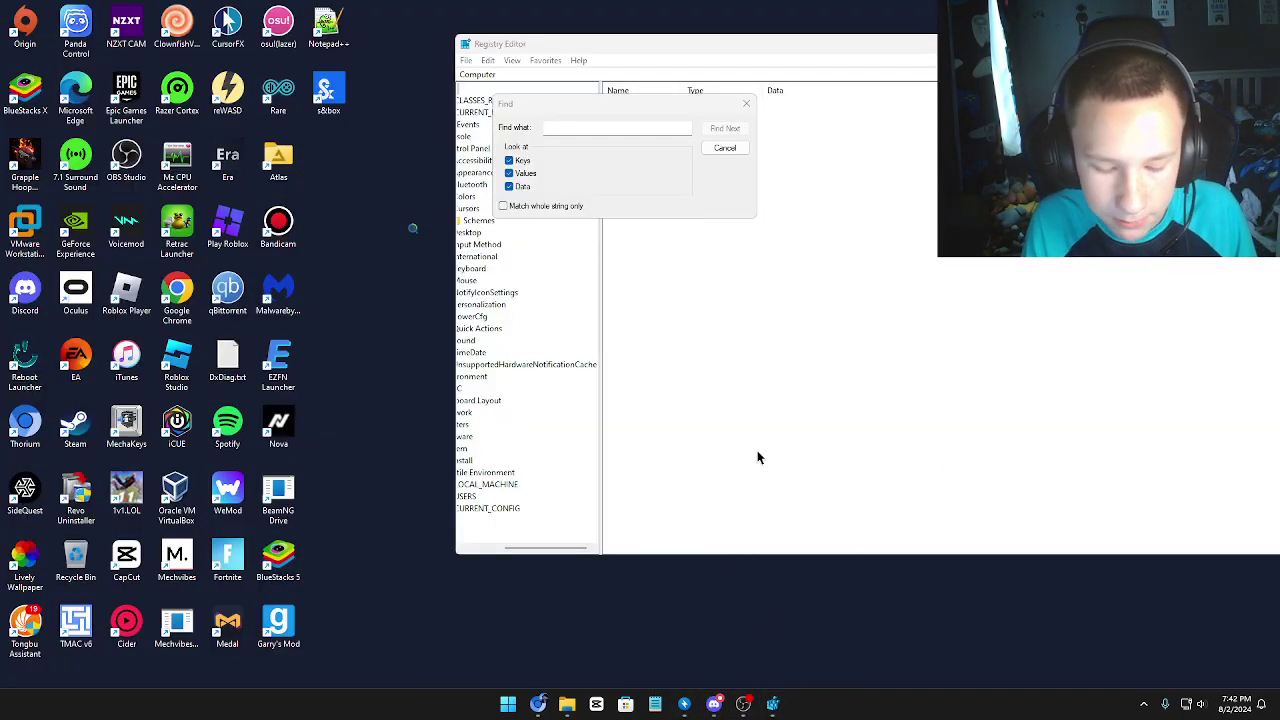
# Review the names of the installed pointer schemes in Mouse Properties and close the dialog without applying a change.
pyautogui.press('super')
pyautogui.write('mouse settings')
pyautogui.press('Return')
pyautogui.click(534, 408)
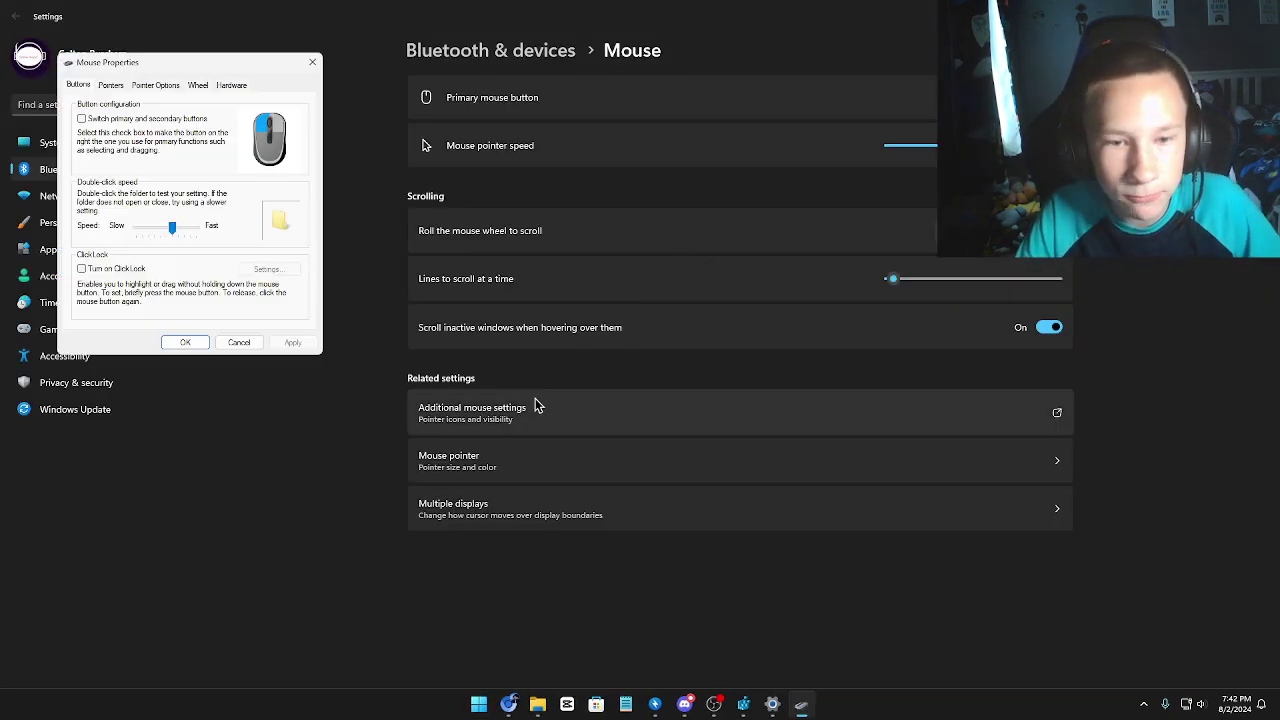
pyautogui.click(110, 85)
pyautogui.click(117, 124)
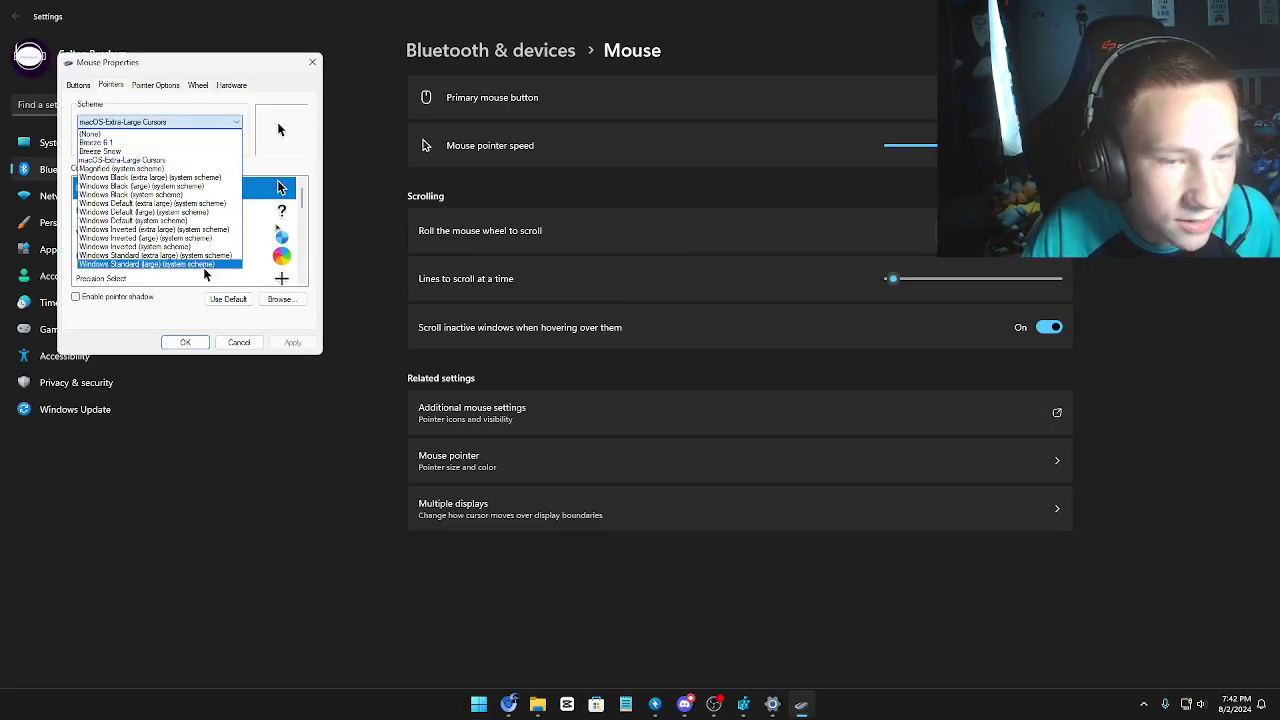
pyautogui.click(150, 256)
pyautogui.click(238, 342)
pyautogui.press('super+Down')
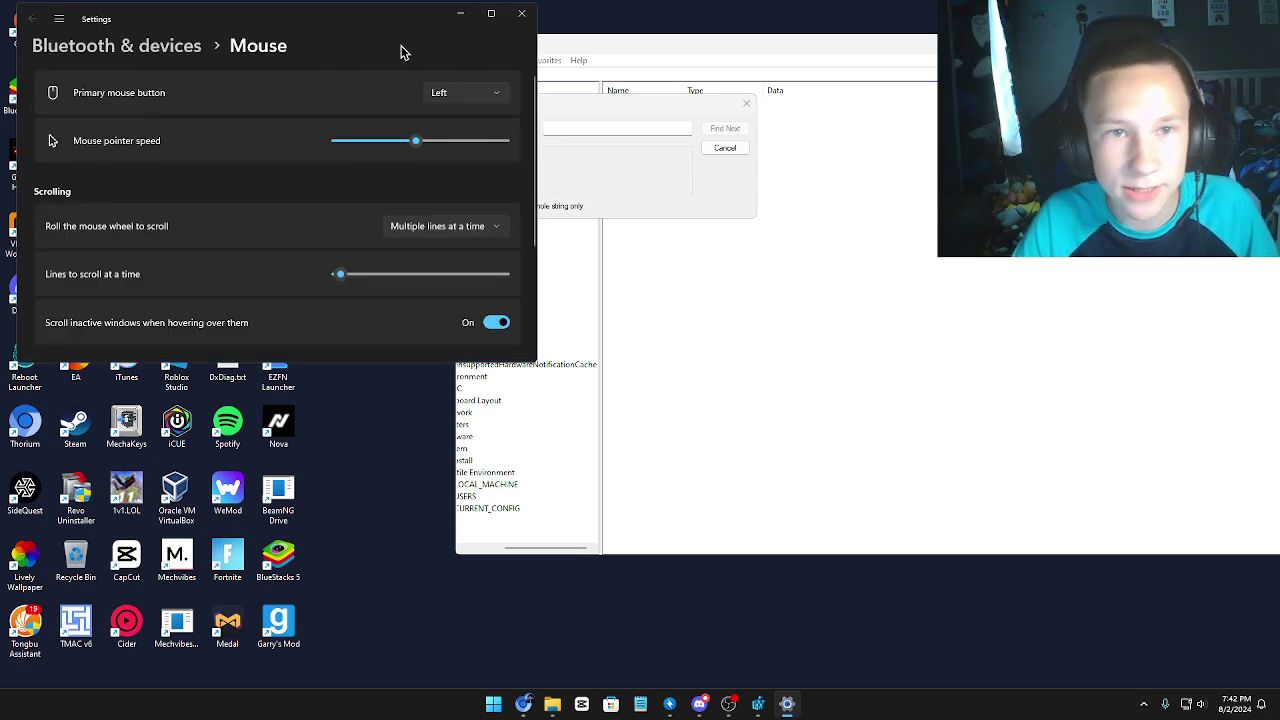
# Minimize the Settings window and search the registry keys, values and data for "Breeze".
pyautogui.press('super+Down')
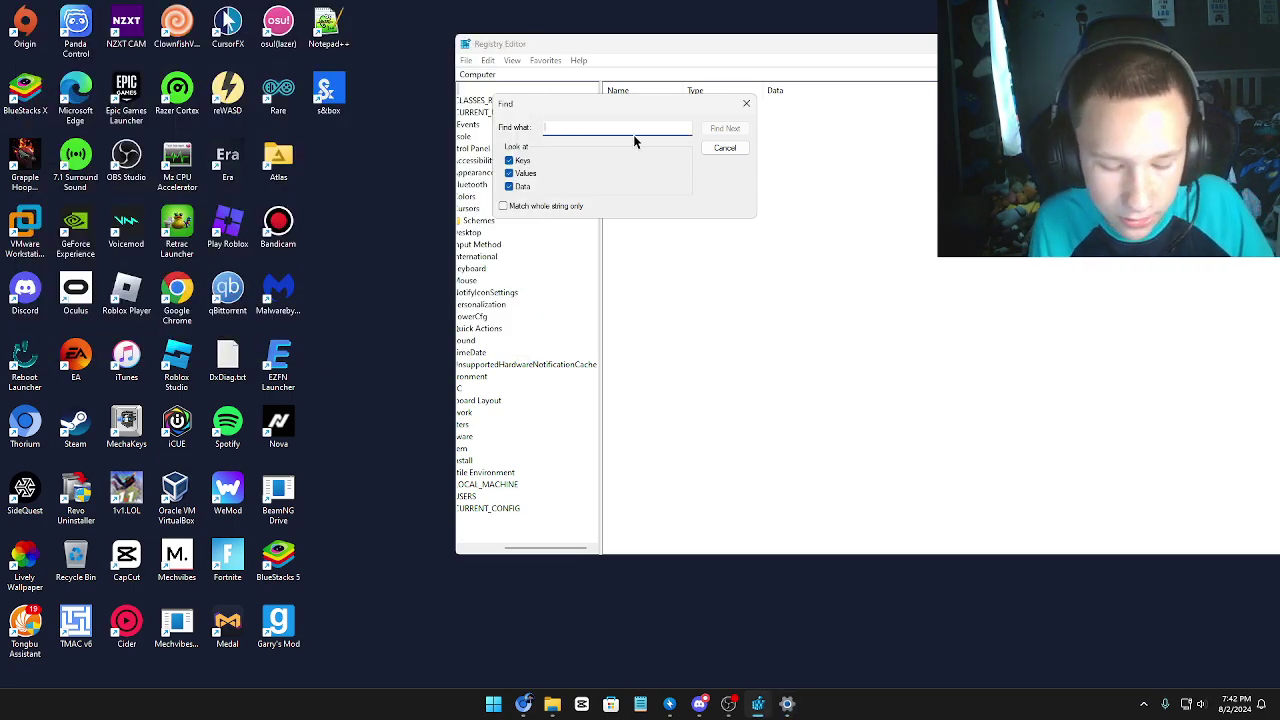
pyautogui.write('Breeze')
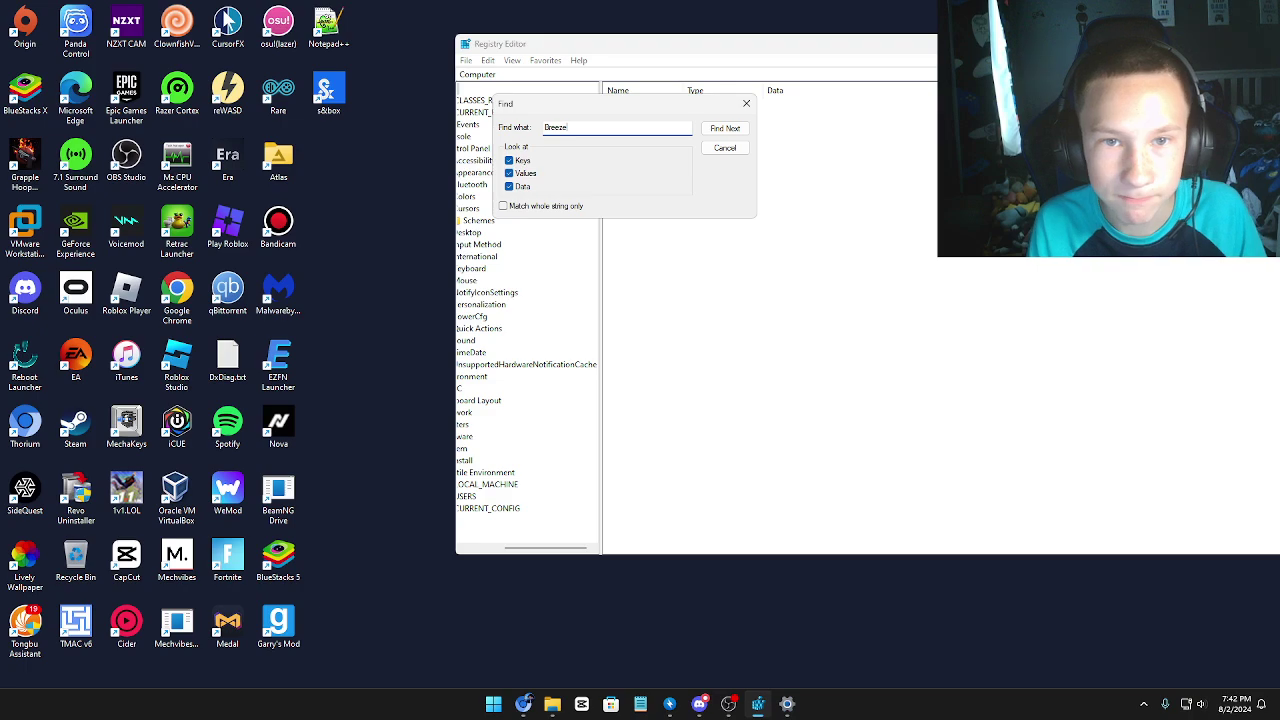
pyautogui.click(720, 132)
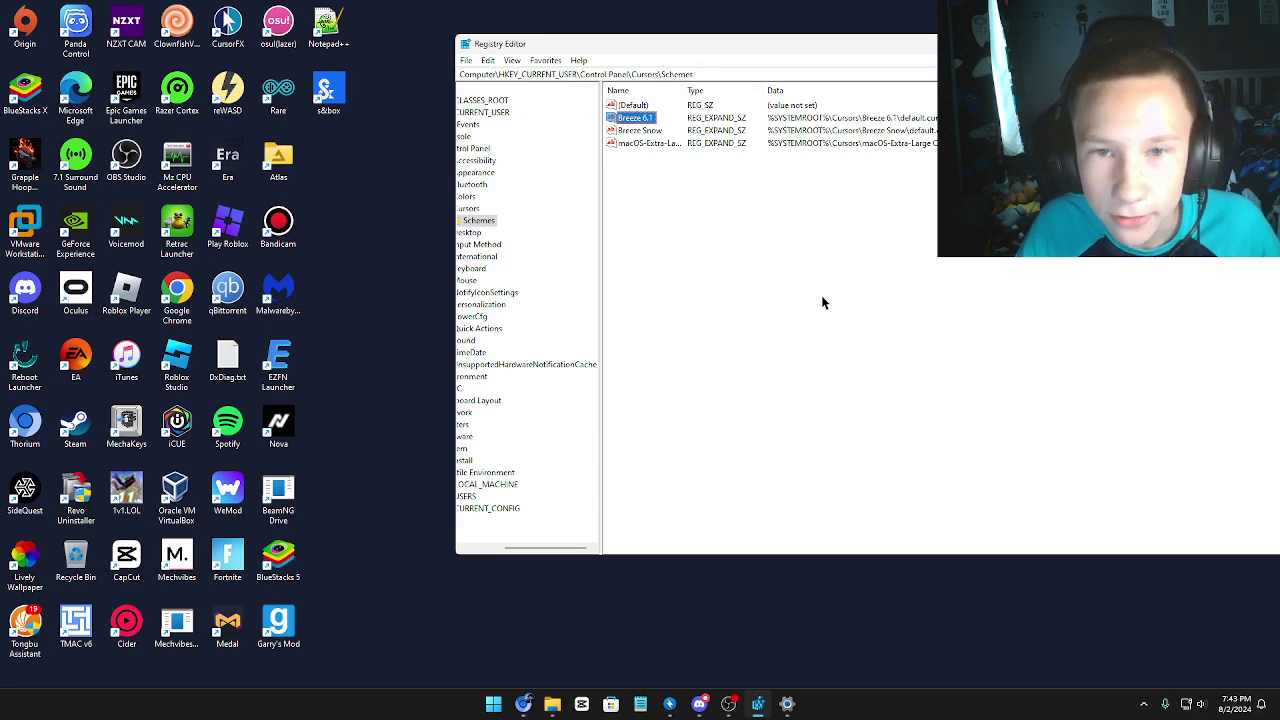
# Delete the Breeze 6.1 value from the Control Panel\Cursors\Schemes registry key and confirm the deletion.
pyautogui.moveTo(821, 295); pyautogui.dragTo(797, 245)
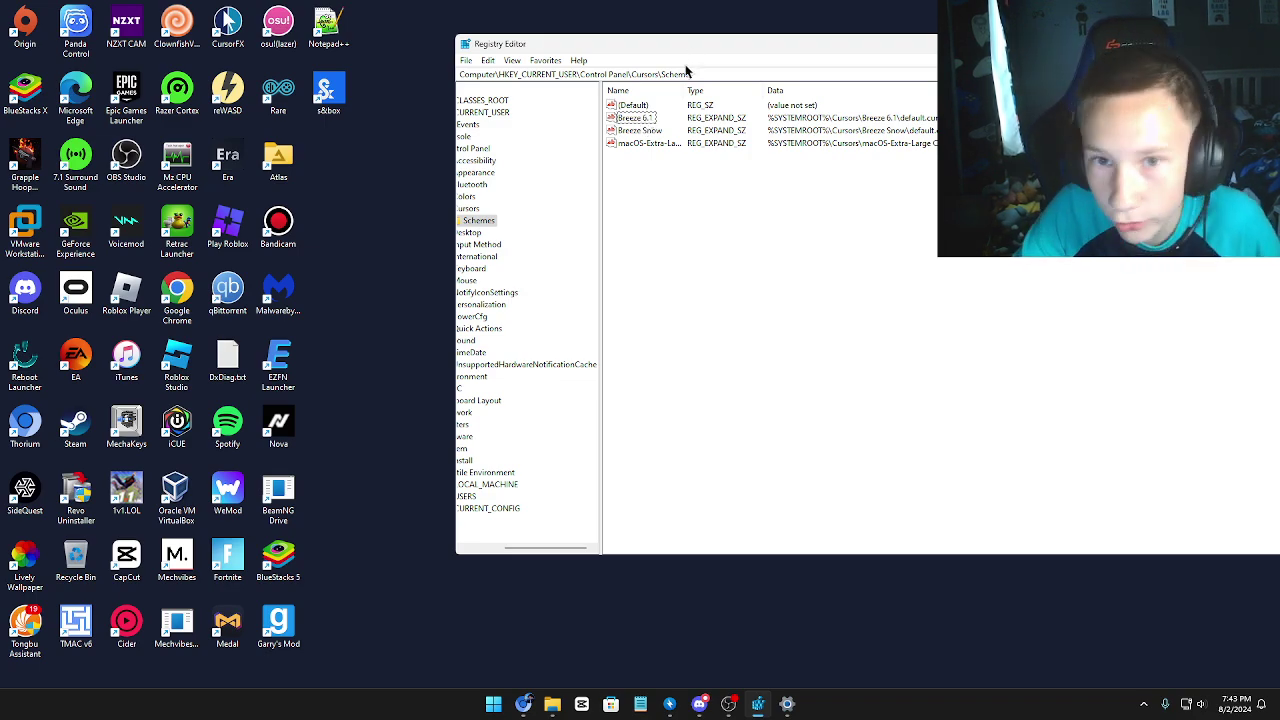
pyautogui.rightClick(636, 121)
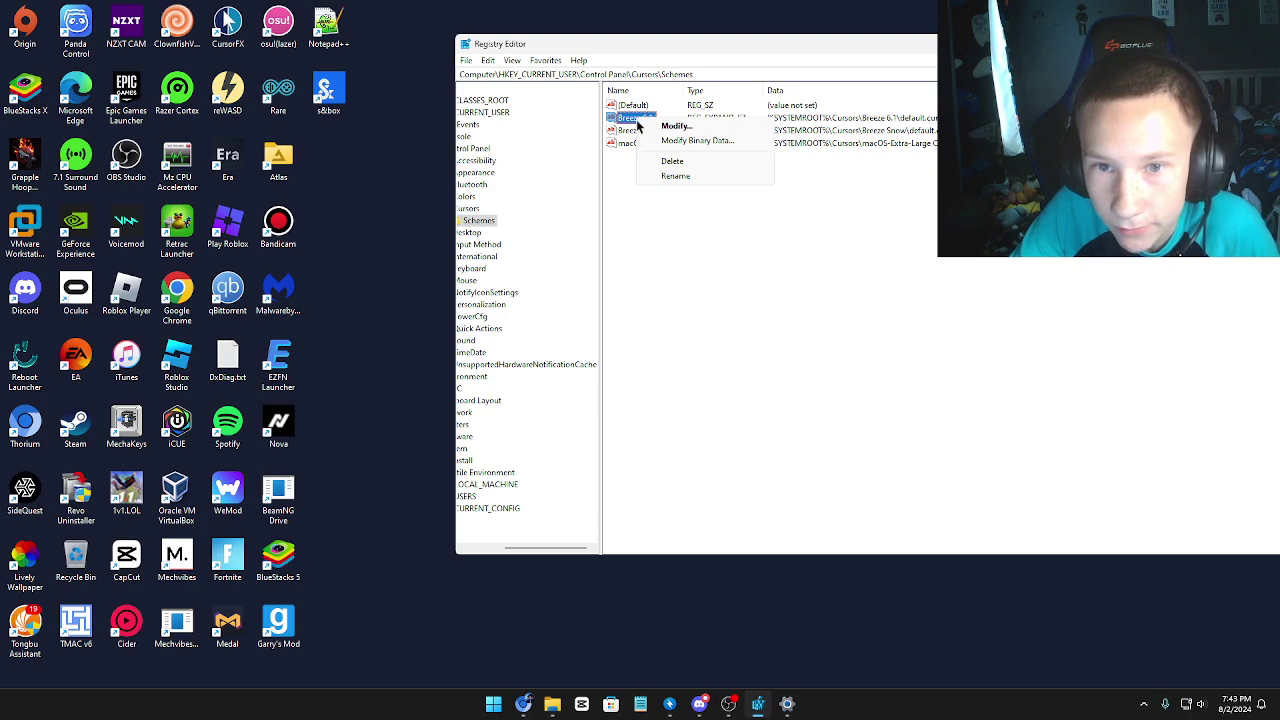
pyautogui.click(673, 162)
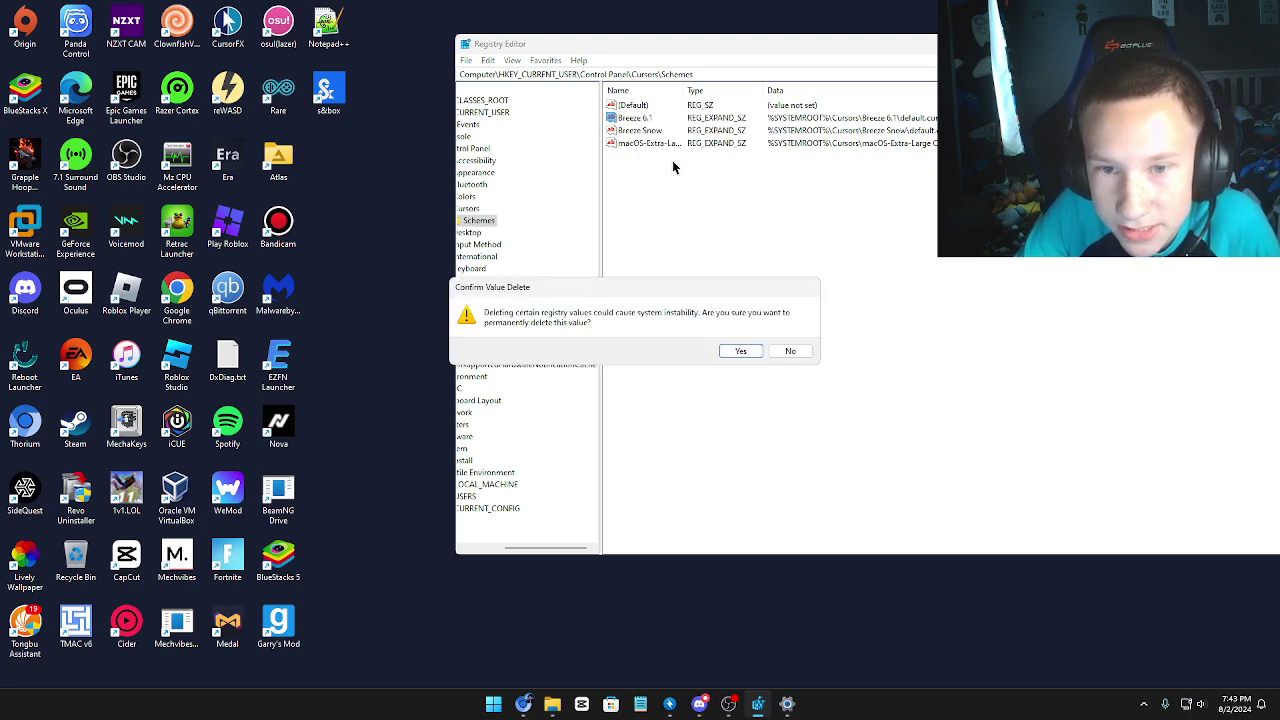
pyautogui.click(740, 351)
# Close the Settings window, reopen the mouse settings maximized and open the additional mouse settings.
pyautogui.moveTo(786, 704)
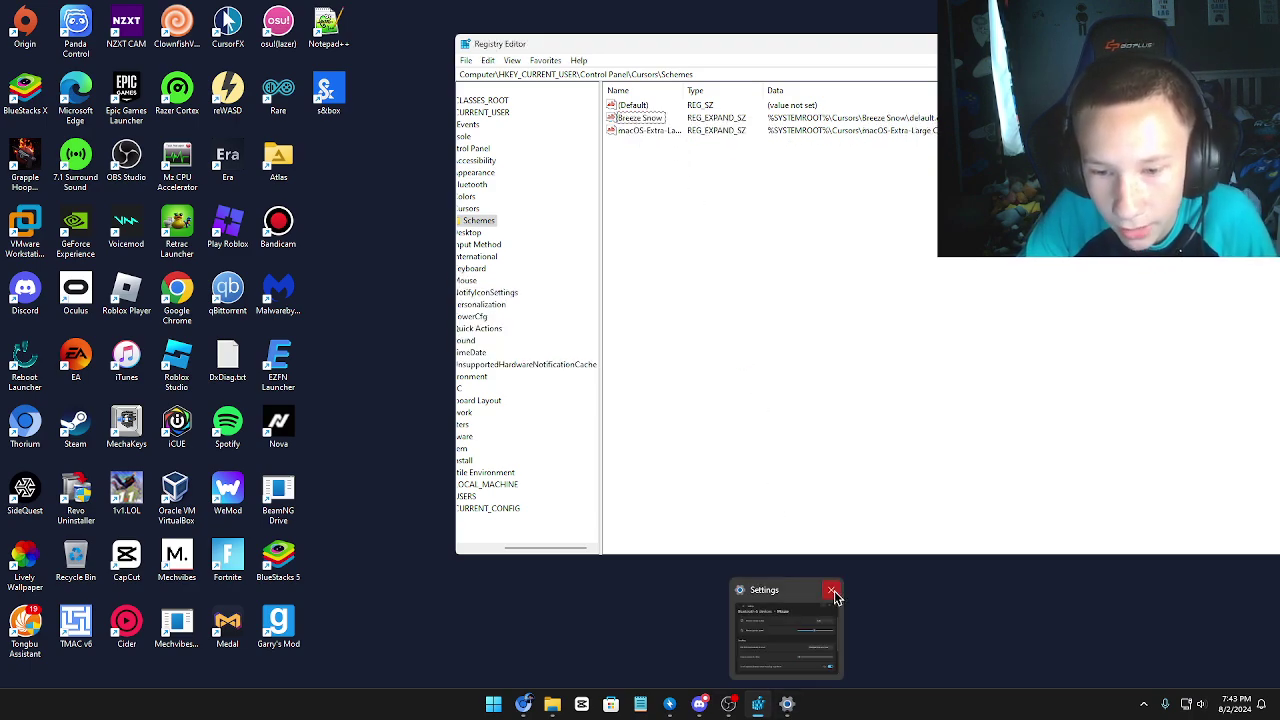
pyautogui.click(833, 592)
pyautogui.press('super')
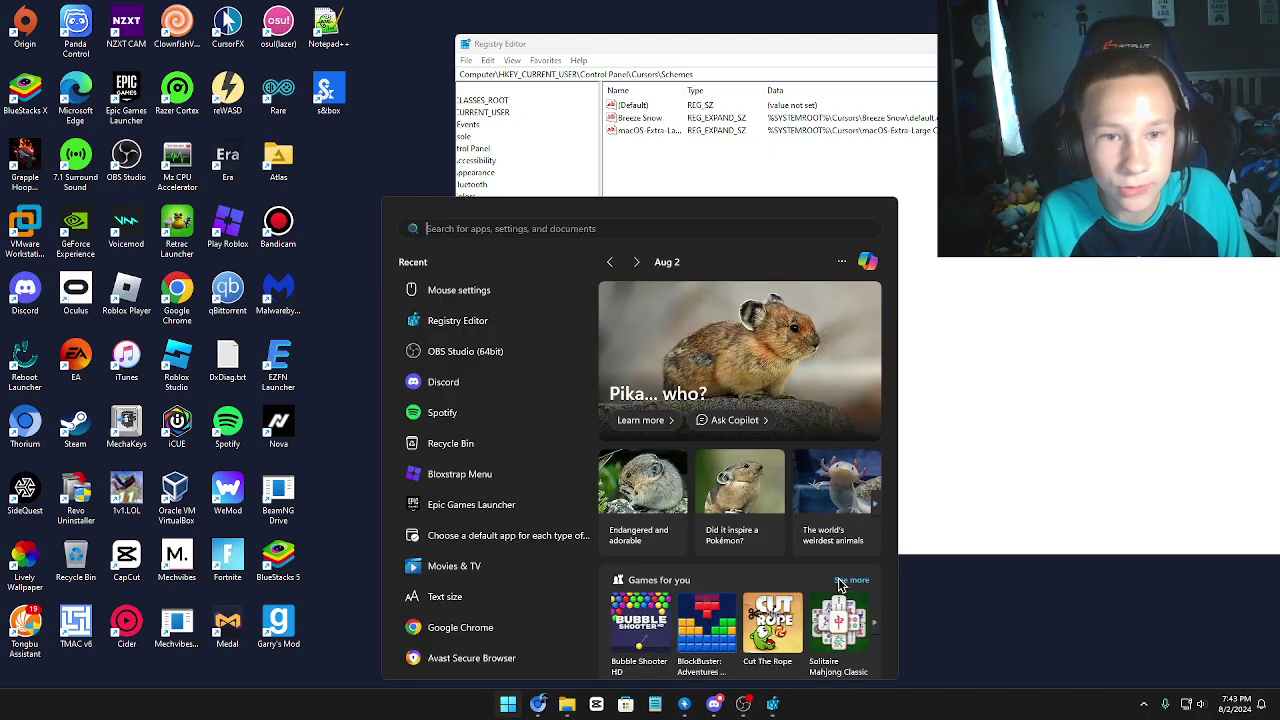
pyautogui.write('mouse settings')
pyautogui.press('Return')
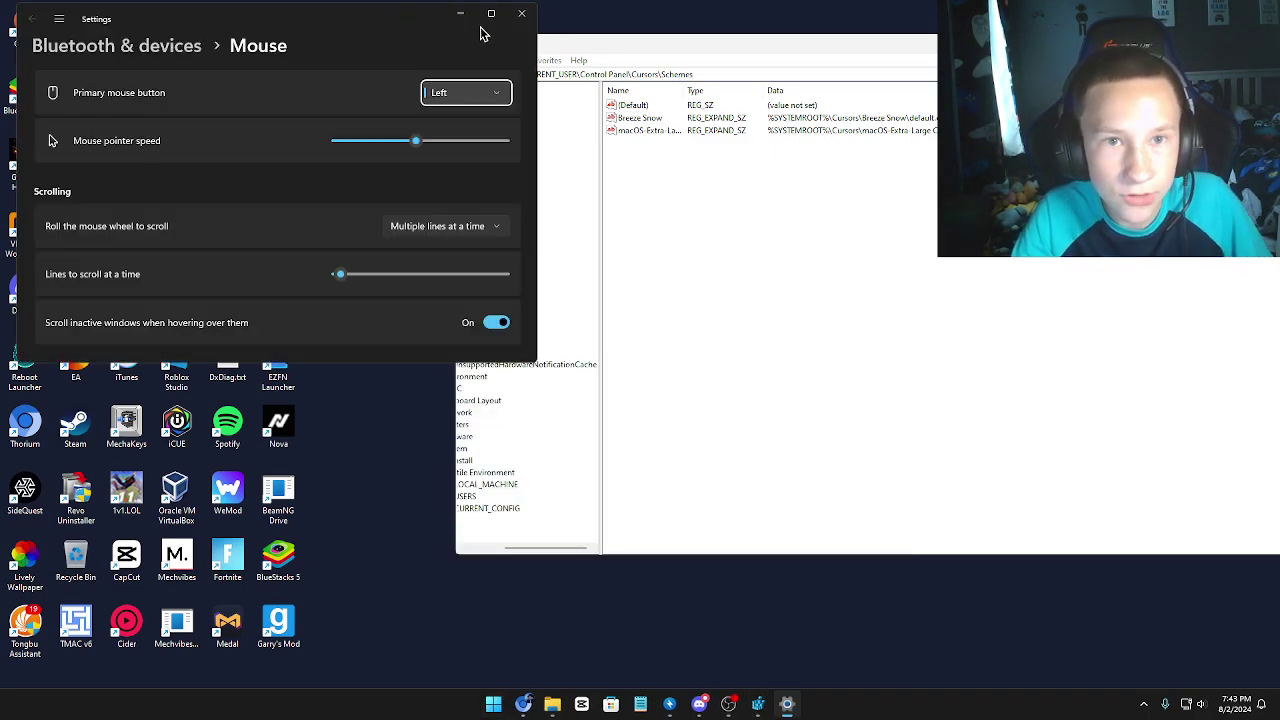
pyautogui.click(491, 13)
pyautogui.click(480, 395)
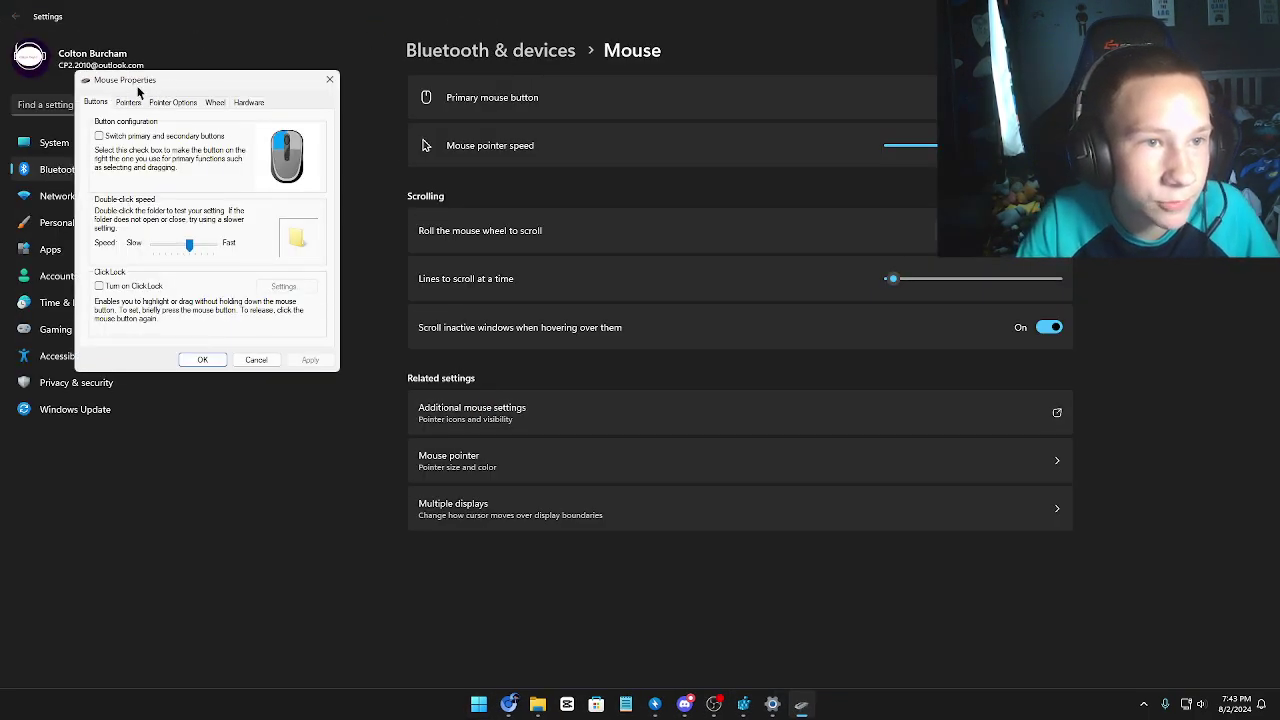
# Check the list of pointer schemes in Mouse Properties for Breeze 6.1, keep macOS-Extra-Large Cursors selected and accept the dialog.
pyautogui.moveTo(138, 92); pyautogui.dragTo(357, 187)
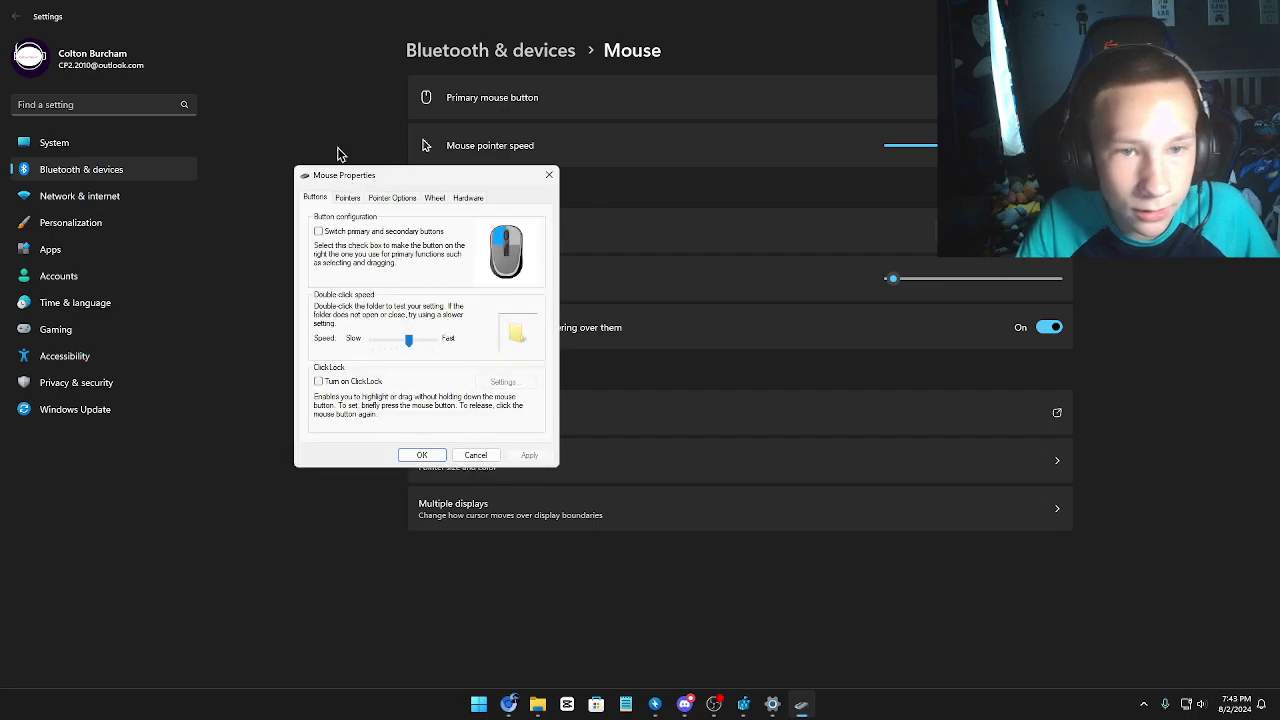
pyautogui.click(347, 198)
pyautogui.click(349, 236)
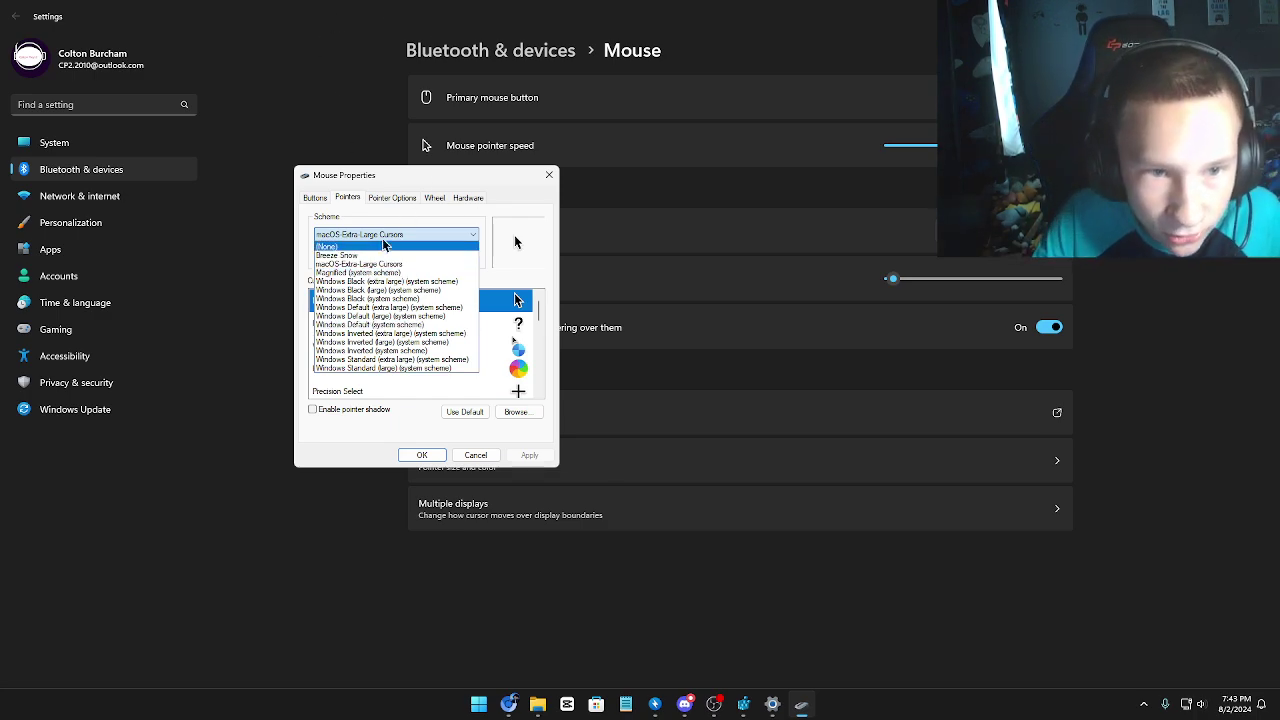
pyautogui.click(380, 265)
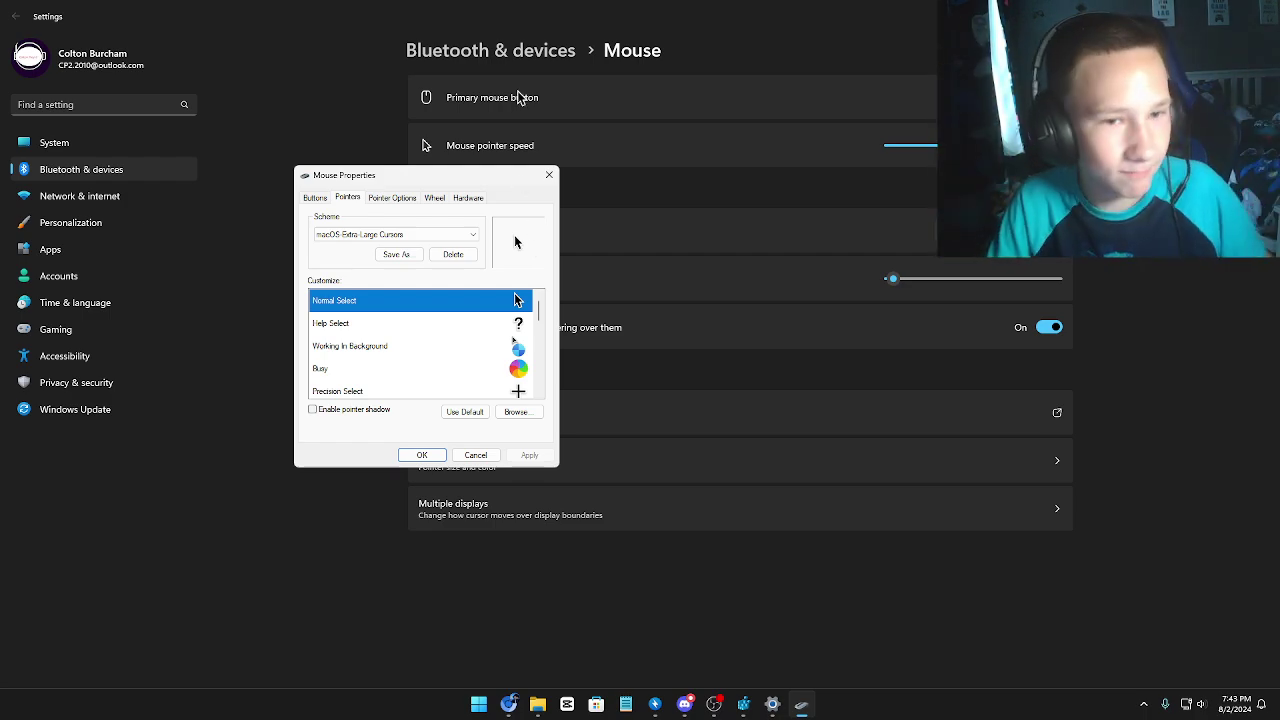
pyautogui.click(423, 456)
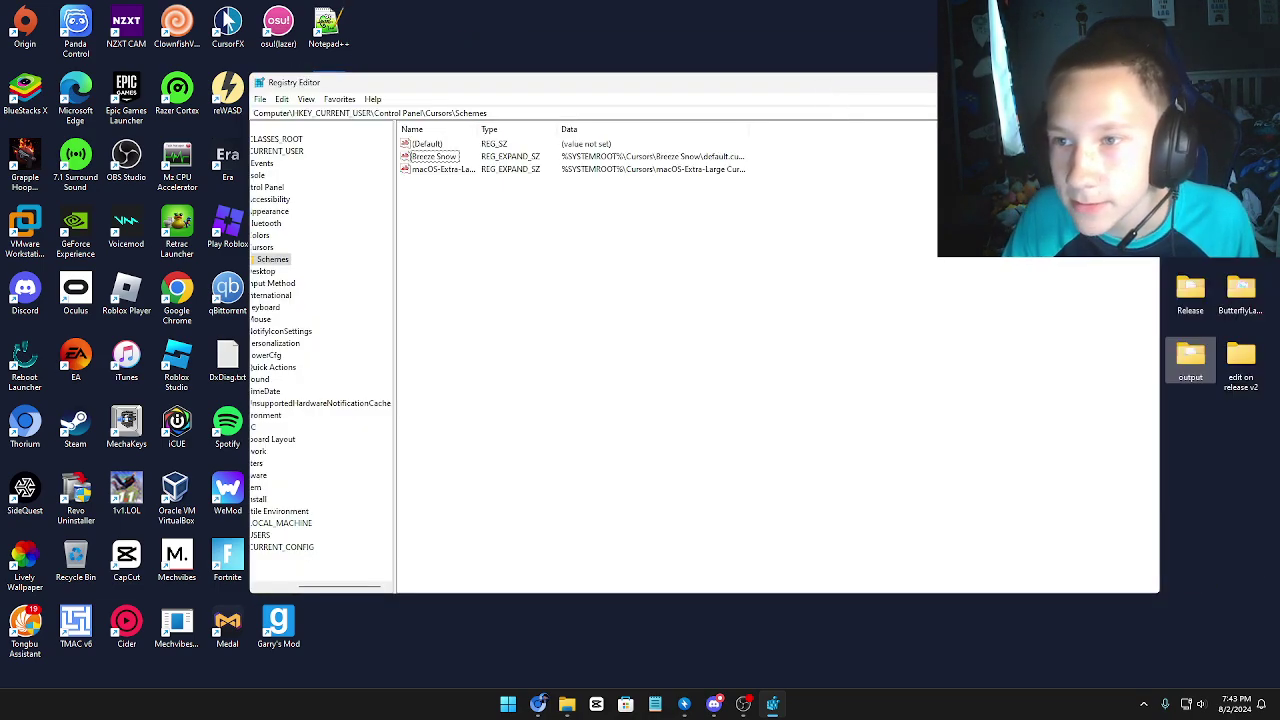
# Close the Registry Editor and bring up the OBS Studio window.
pyautogui.hotkey('alt', 'F4')
pyautogui.click(762, 705)
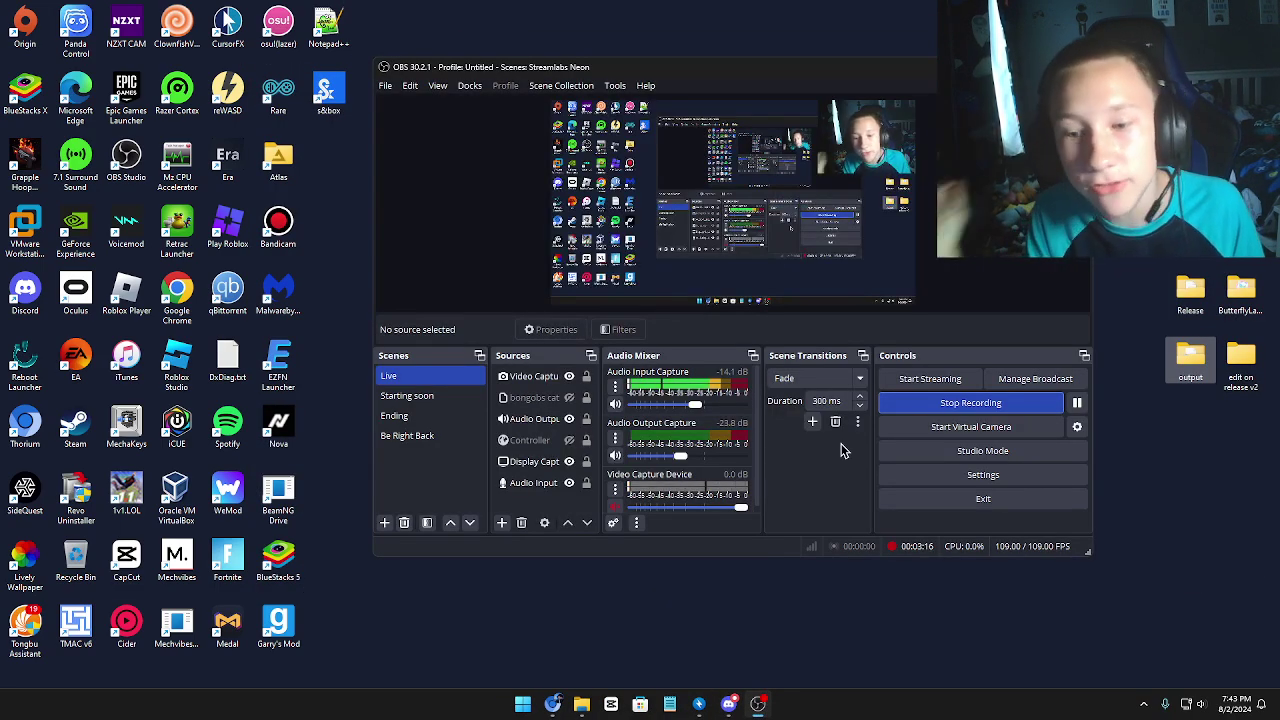